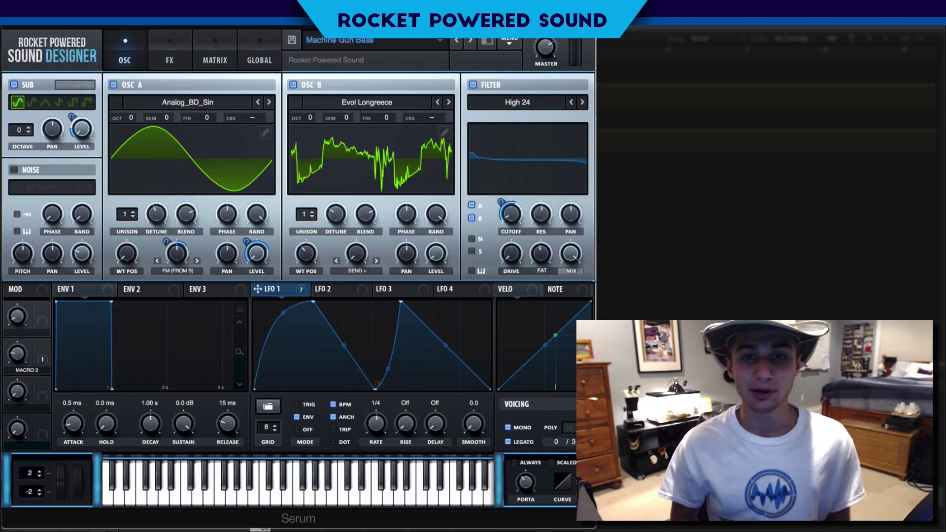
Load Serum's Init Preset so oscillator A holds a default saw wave
click(512, 41)
click(528, 89)
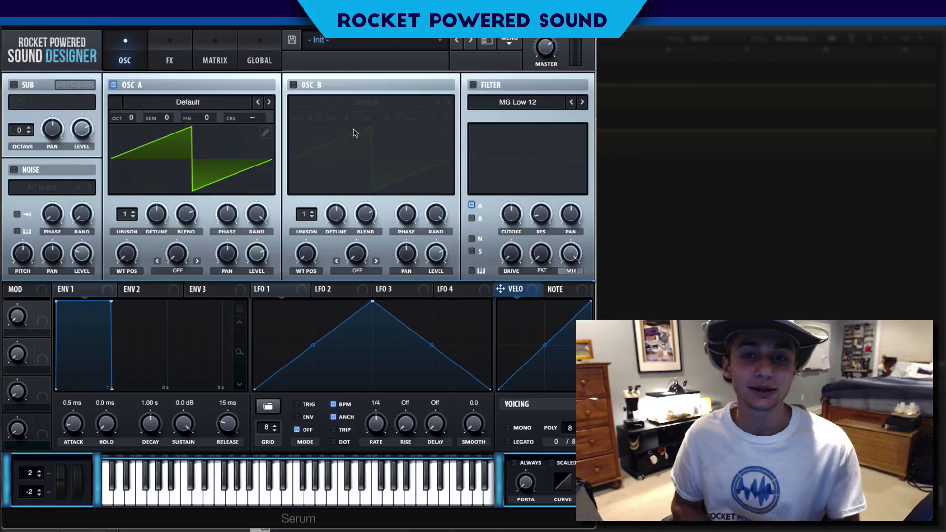
Load the Analog Basic Shapes sine wavetable into oscillator A
click(225, 105)
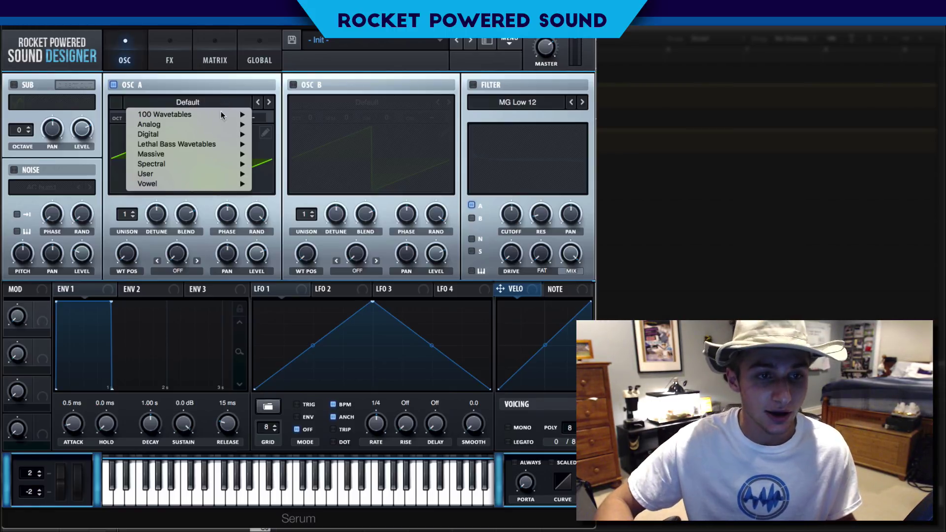
mouse_move(227, 124)
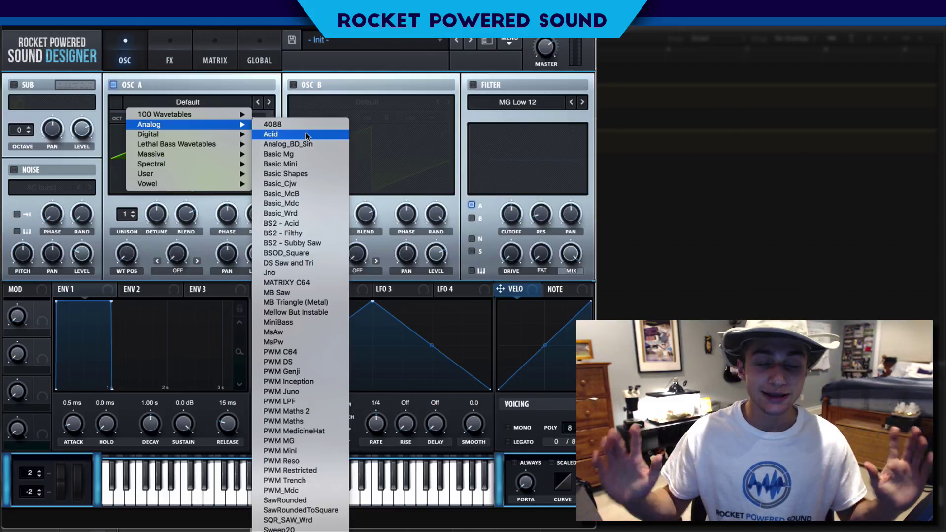
click(311, 171)
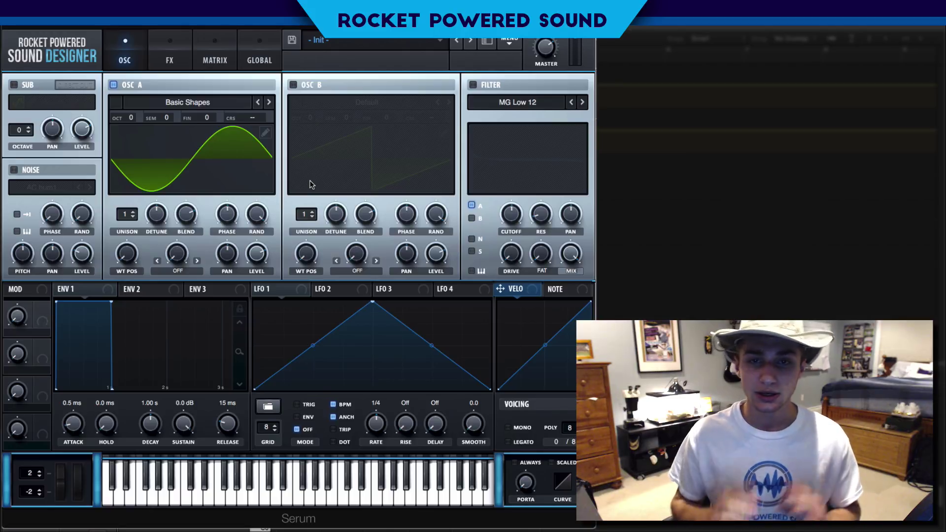
Set oscillator A's warp to FM (from B) and enable oscillator B
click(202, 272)
click(201, 461)
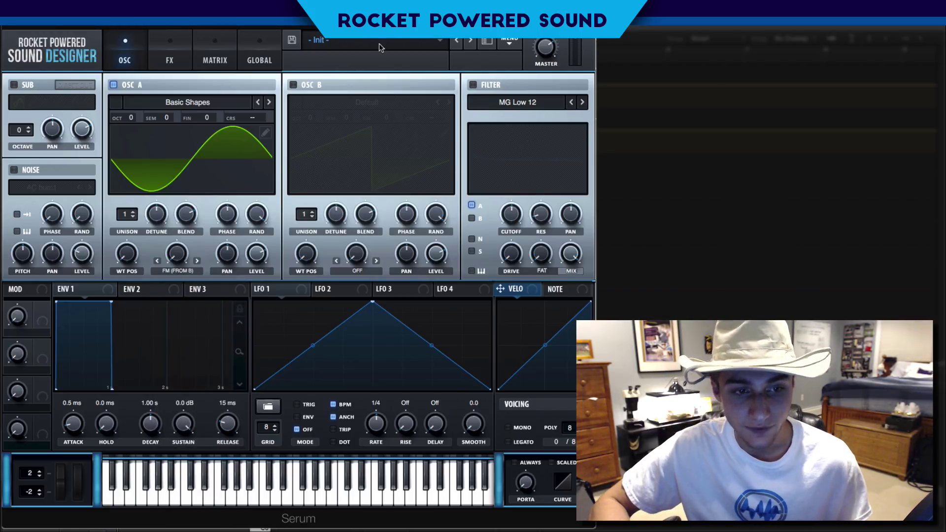
click(297, 85)
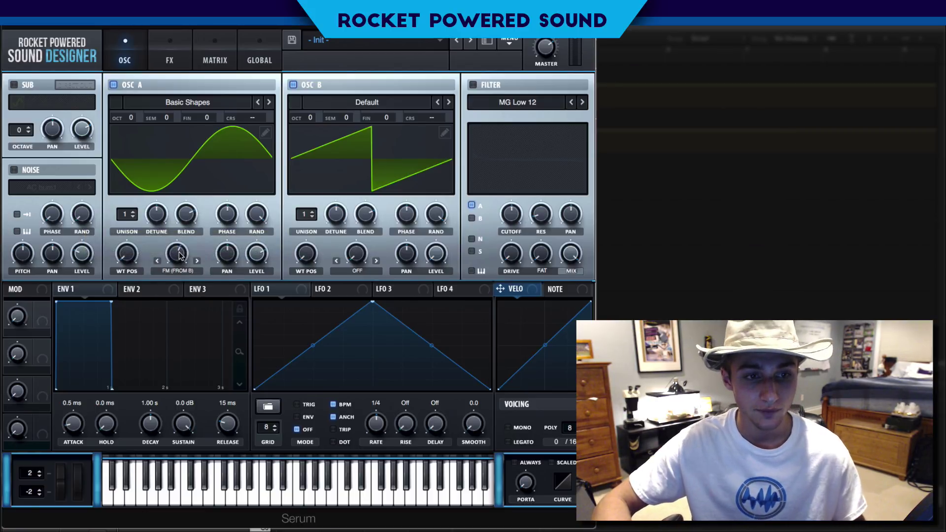
Raise oscillator A's FM amount to 71% and load Evol Longreece into oscillator B
drag(180, 255, 186, 246)
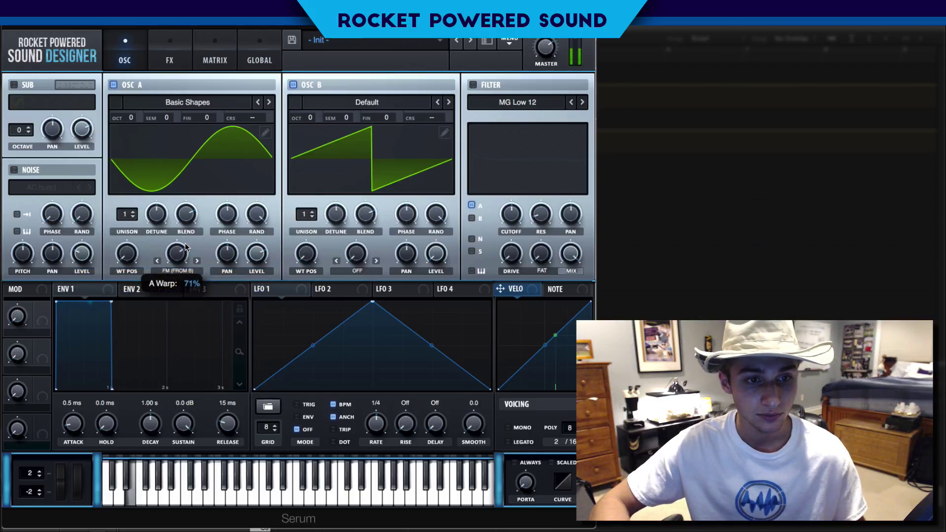
click(395, 104)
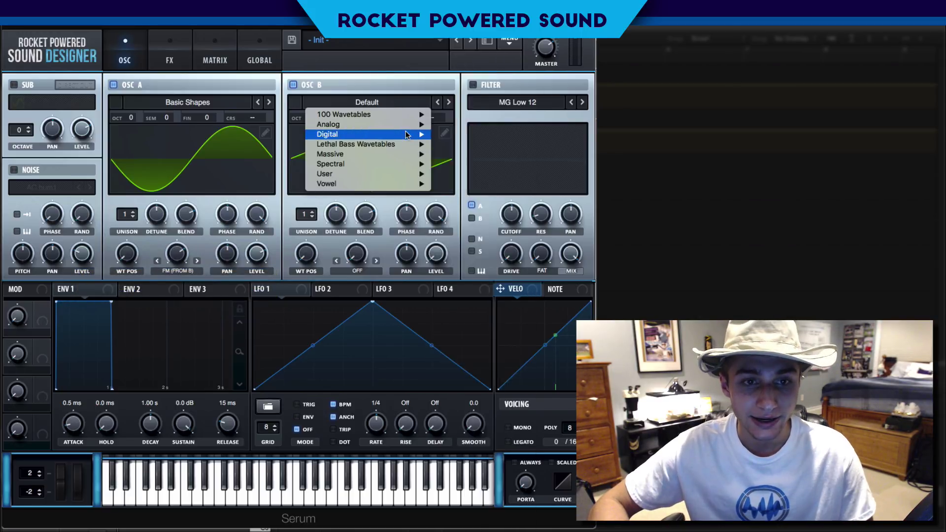
mouse_move(407, 135)
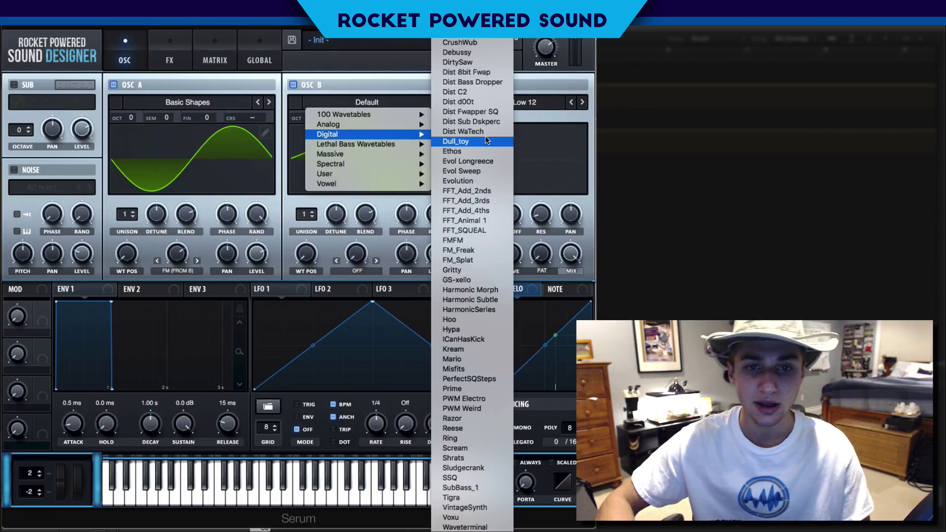
click(490, 164)
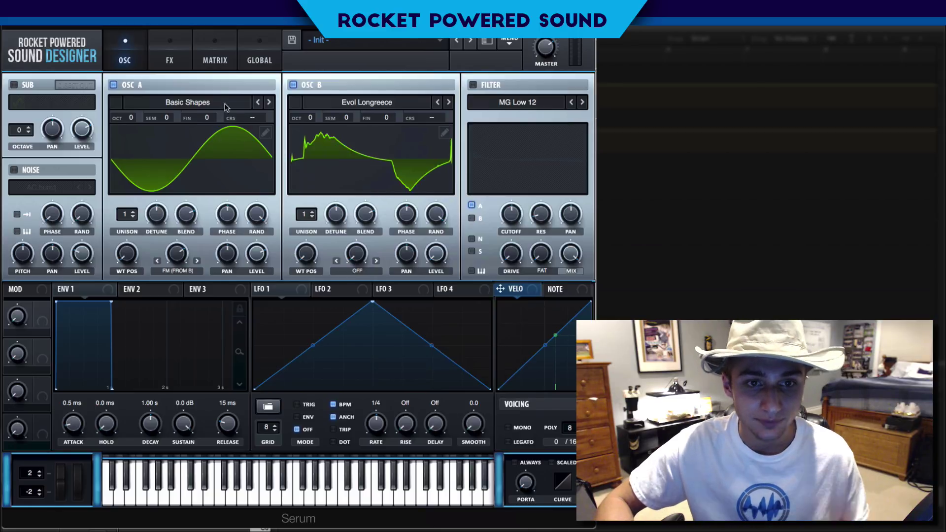
Mute oscillator A and sweep oscillator B's wavetable position to 181
click(114, 85)
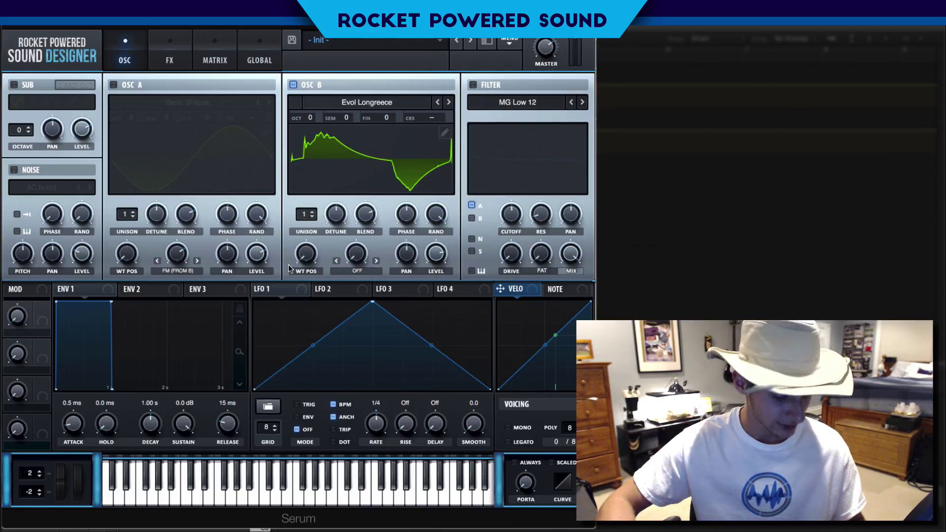
mouse_move(312, 255)
mouse_move(311, 255)
mouse_down()
mouse_move(337, 196)
mouse_move(311, 261)
mouse_up()
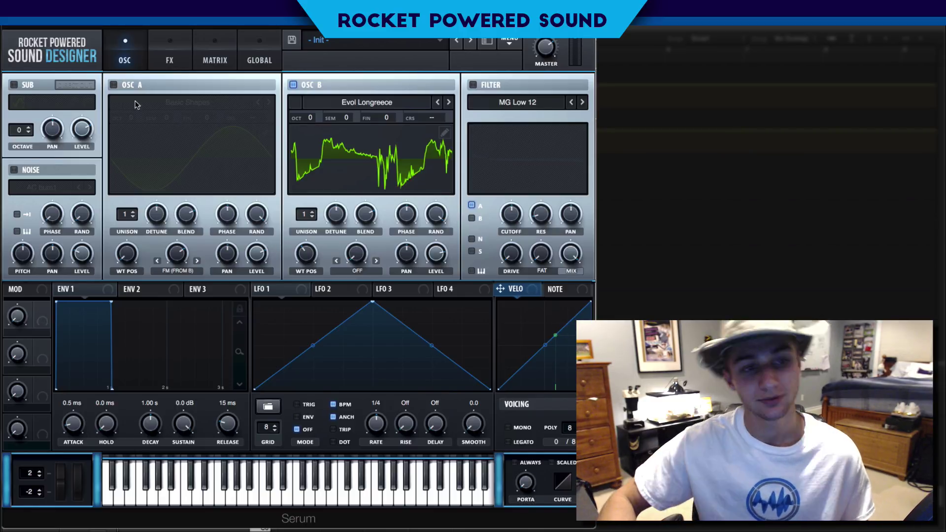
Turn oscillator A back on and bring its FM amount to 50%
click(113, 85)
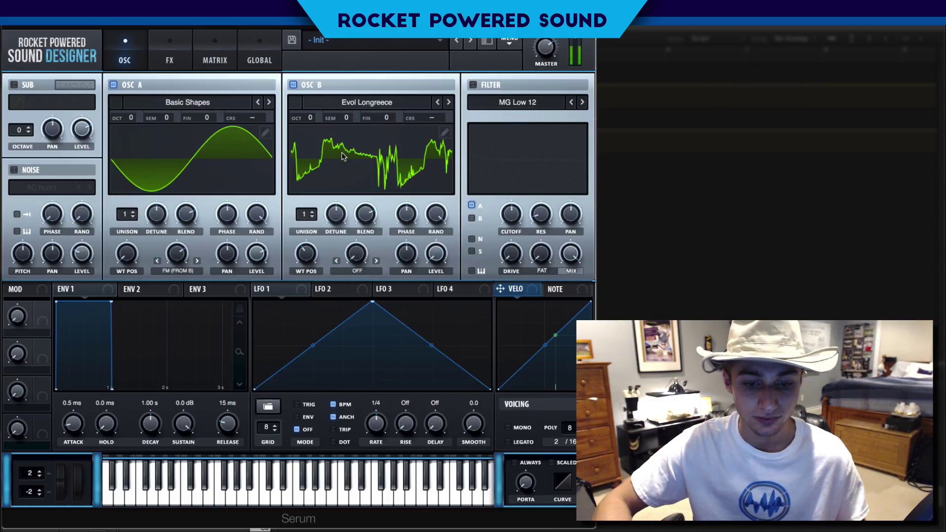
mouse_move(169, 270)
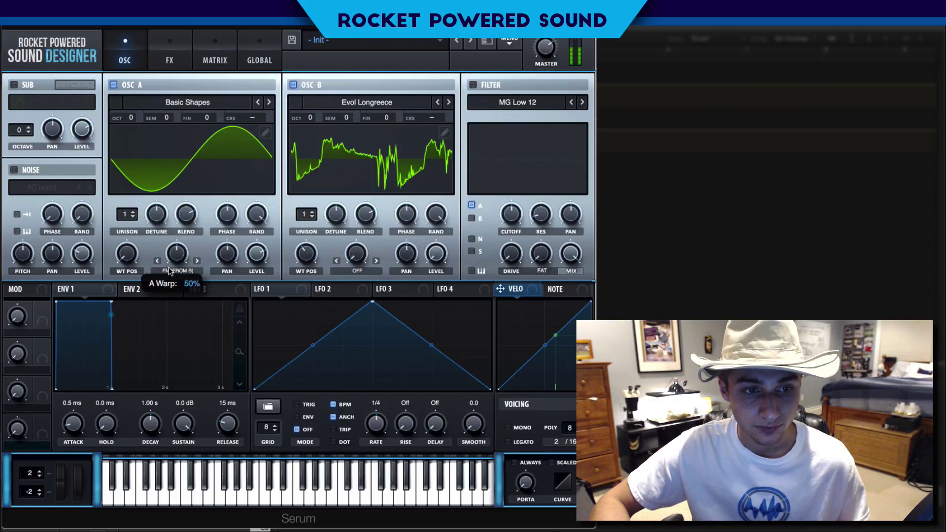
scroll(183, 260, down, 1)
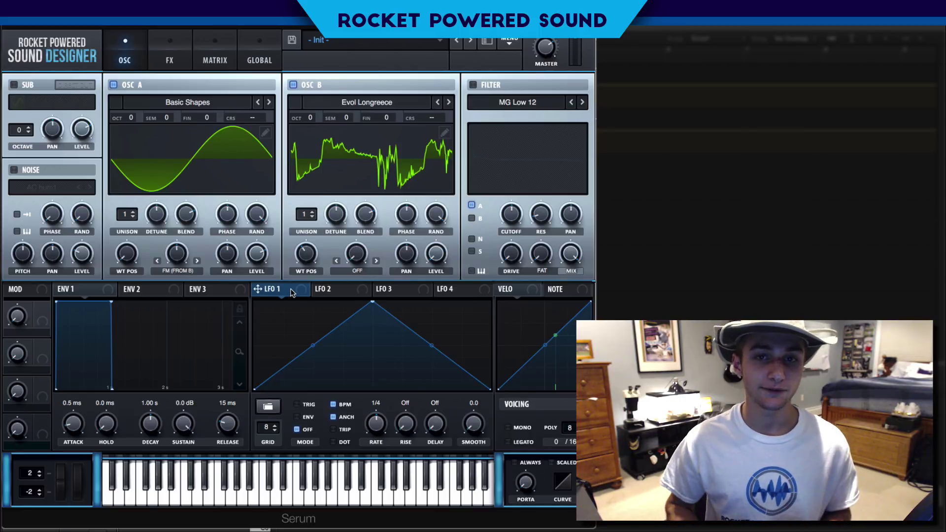
Test oscillator B an octave up, revert it, and assign LFO 1 to oscillator A's FM
mouse_move(313, 117)
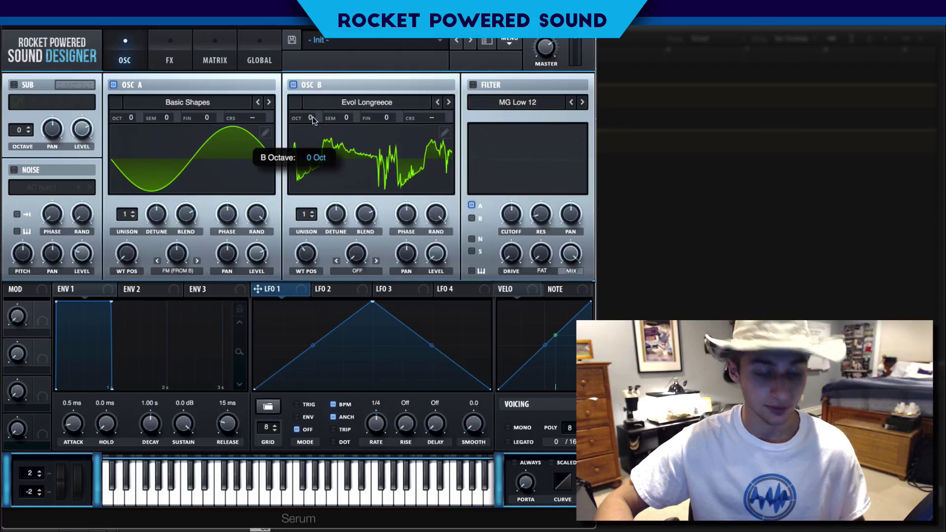
drag(312, 116, 317, 108)
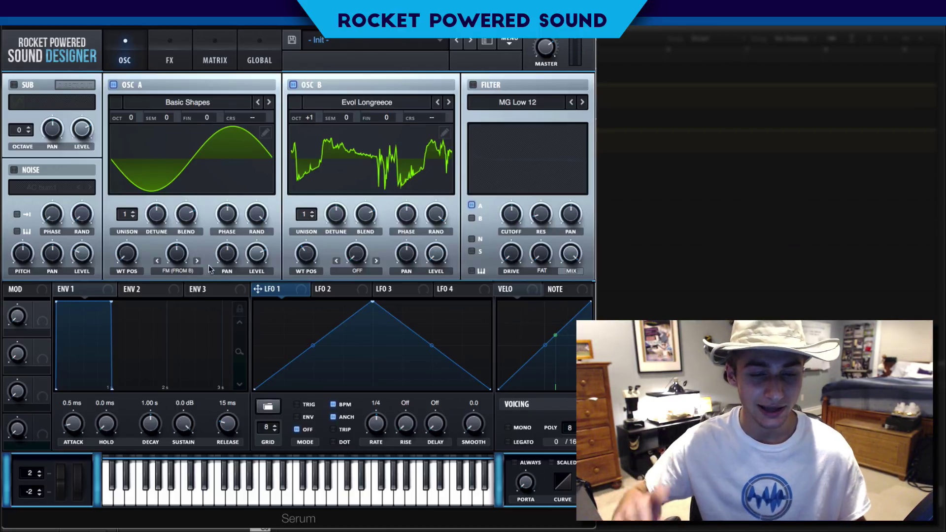
drag(309, 118, 310, 132)
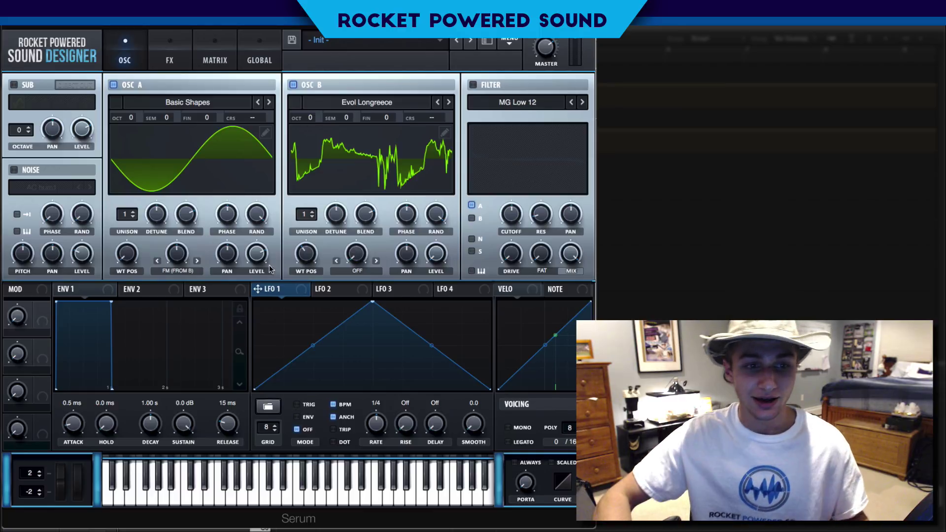
drag(272, 289, 169, 242)
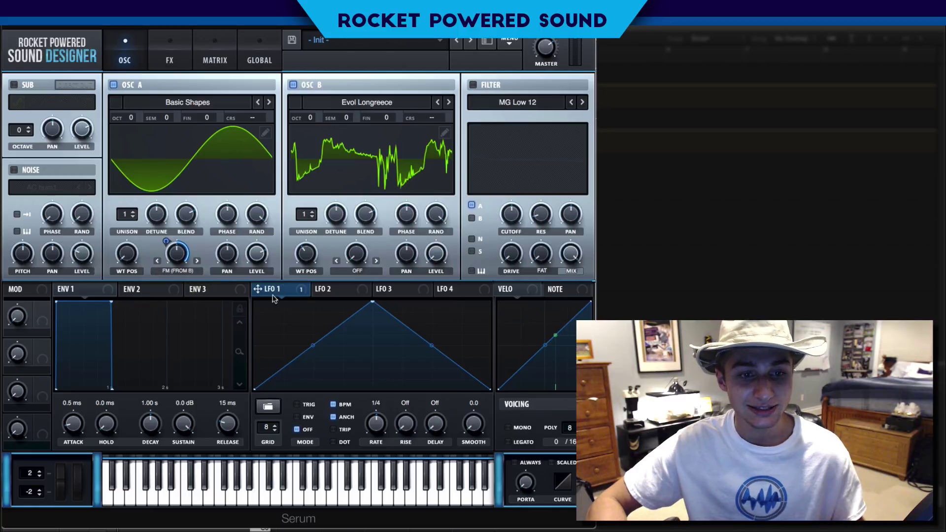
Set LFO 1's FM depth, move its peak earlier, and flatten its tail
drag(172, 249, 161, 254)
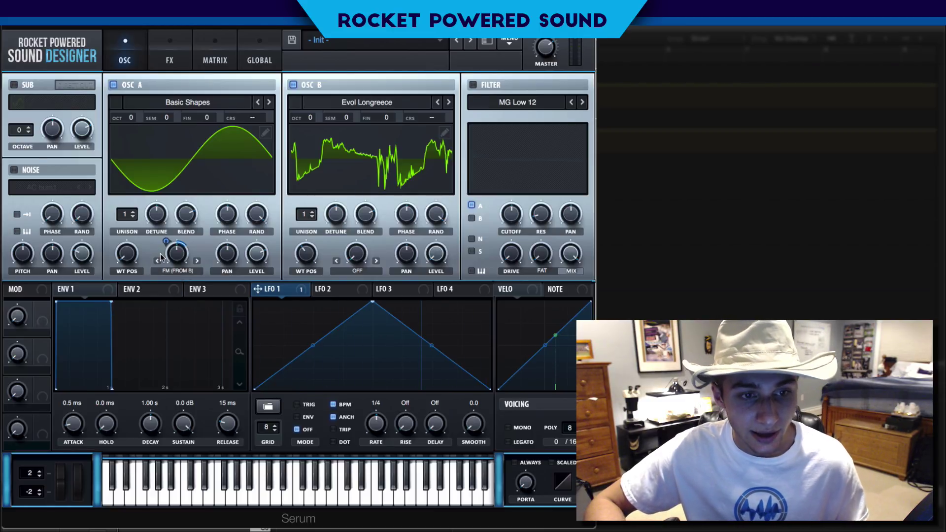
drag(373, 303, 306, 298)
drag(360, 336, 376, 391)
Add a curved second peak to LFO 1 and switch it to envelope mode
double_click(407, 351)
drag(407, 351, 401, 301)
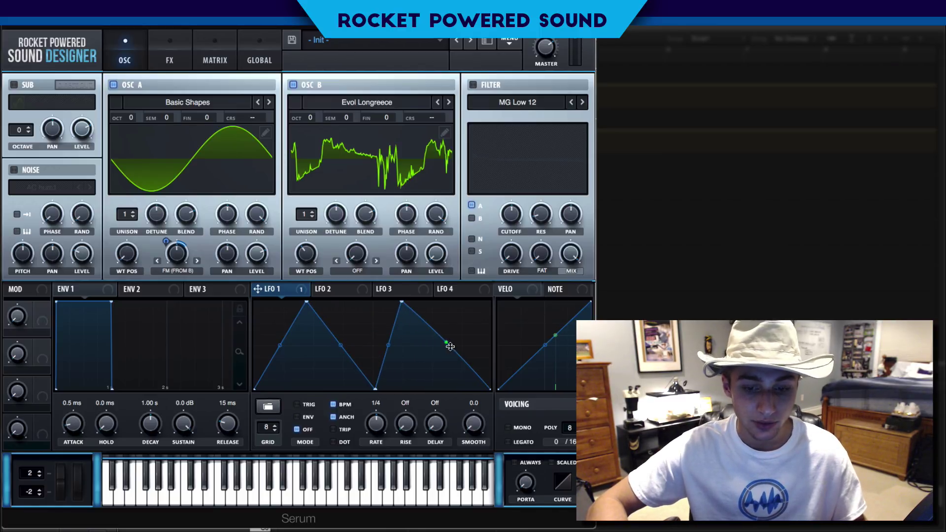
drag(388, 345, 389, 365)
drag(281, 343, 279, 317)
click(303, 417)
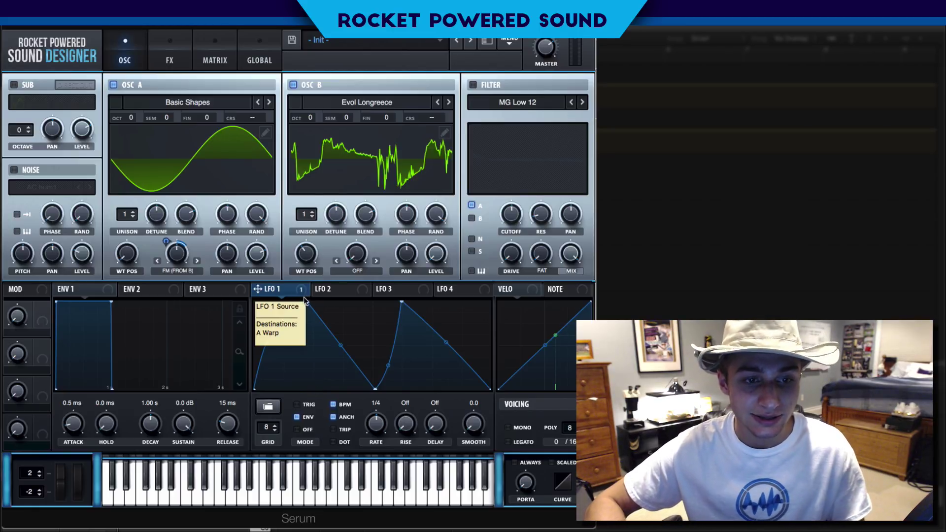
Make LFO 1 loop back from its low point and assign it to oscillator A's level
right_click(388, 391)
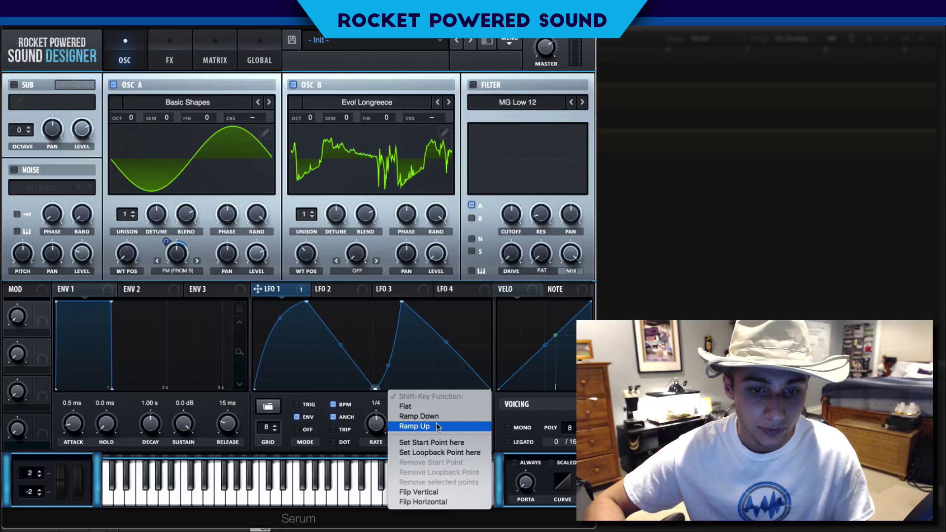
click(458, 452)
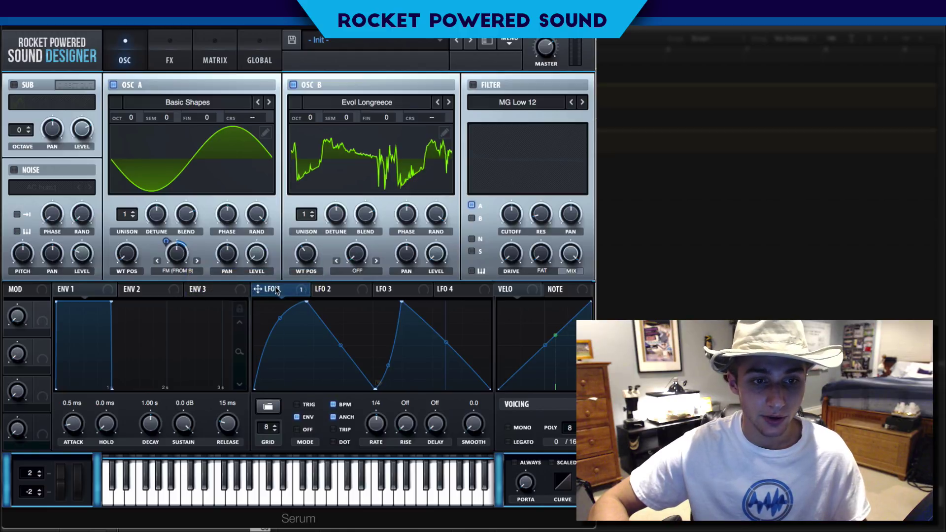
drag(258, 289, 306, 253)
Remove LFO 1 from oscillator B's wavetable position, route it to A's level, and enable the filter
right_click(306, 253)
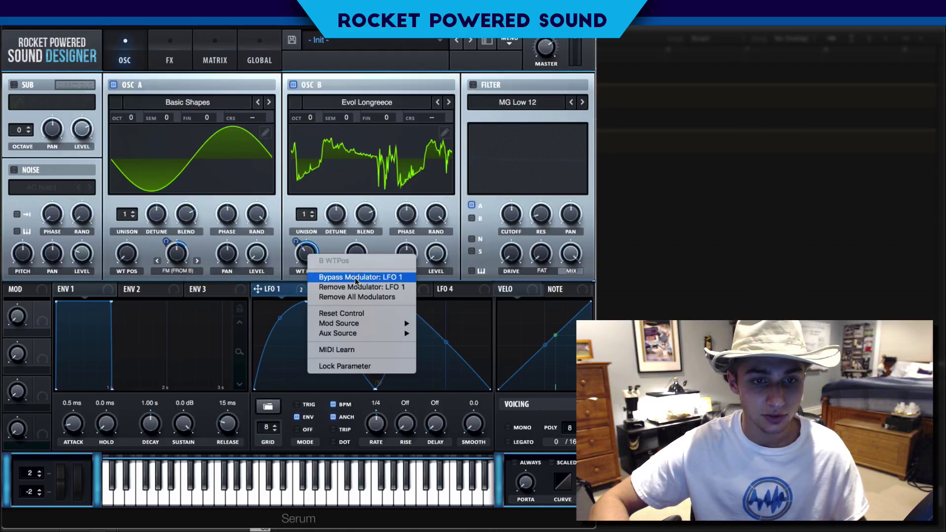
click(355, 288)
drag(258, 290, 257, 258)
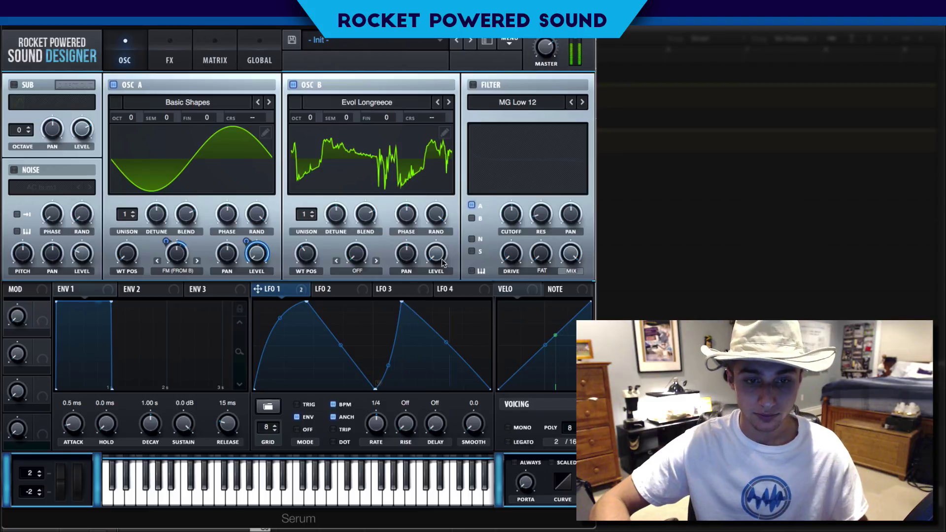
click(476, 85)
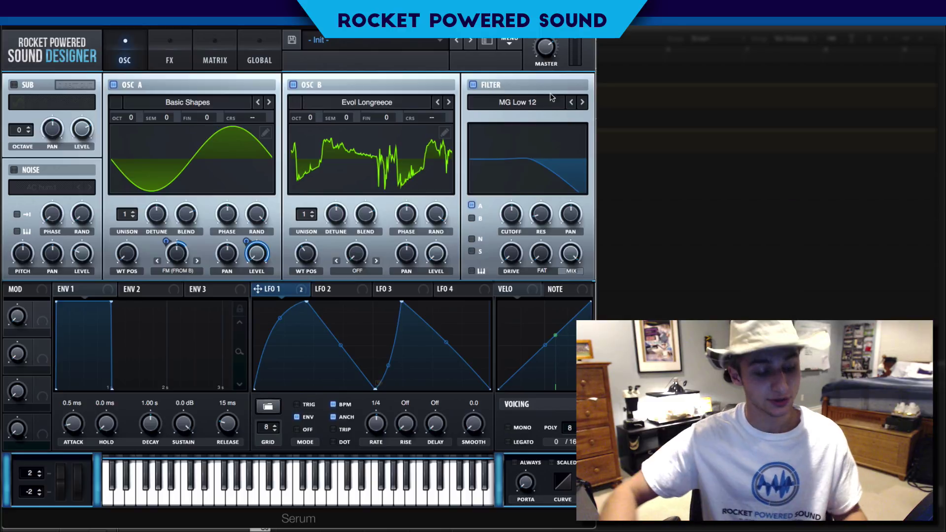
Set the filter type to High 24 with a 15 Hz cutoff
click(517, 106)
mouse_move(542, 114)
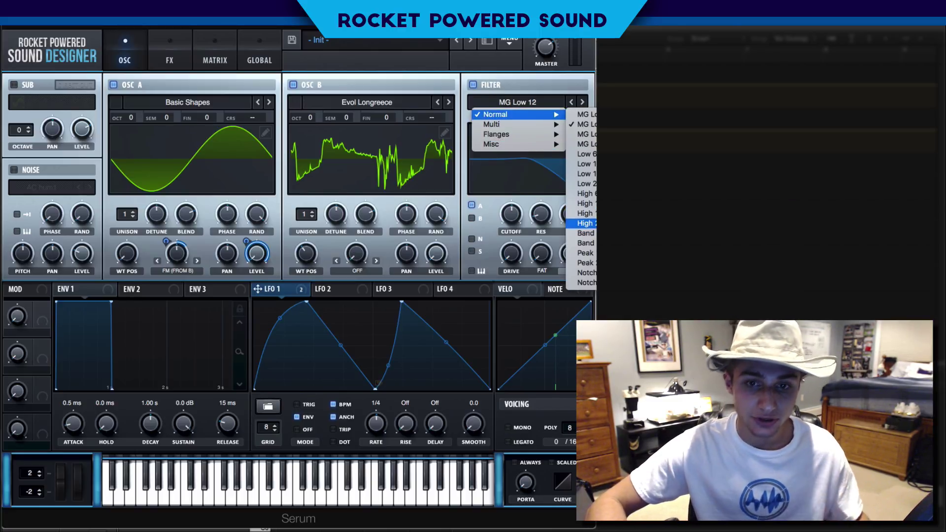
click(585, 223)
drag(511, 214, 489, 252)
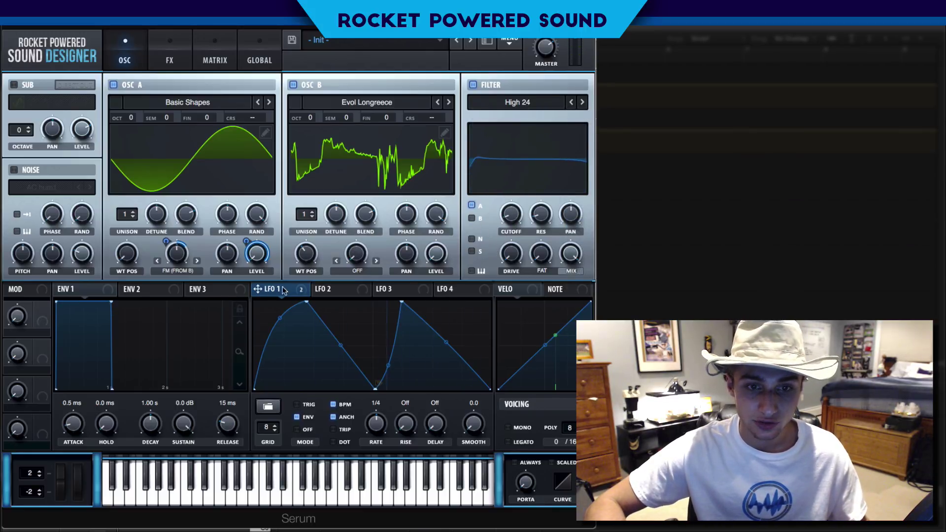
Modulate the filter cutoff with LFO 1 and adjust the filter mix
drag(257, 289, 502, 207)
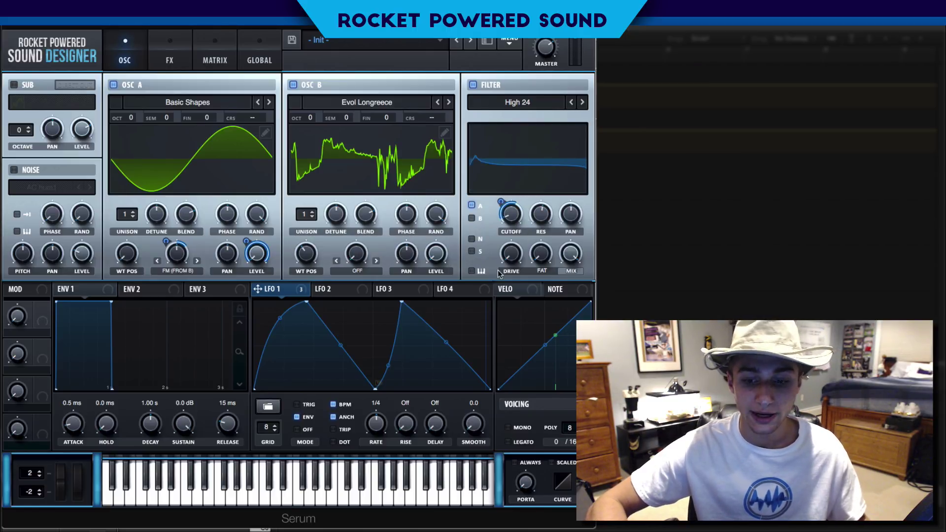
mouse_move(569, 254)
mouse_down()
mouse_move(558, 219)
mouse_move(565, 244)
mouse_up()
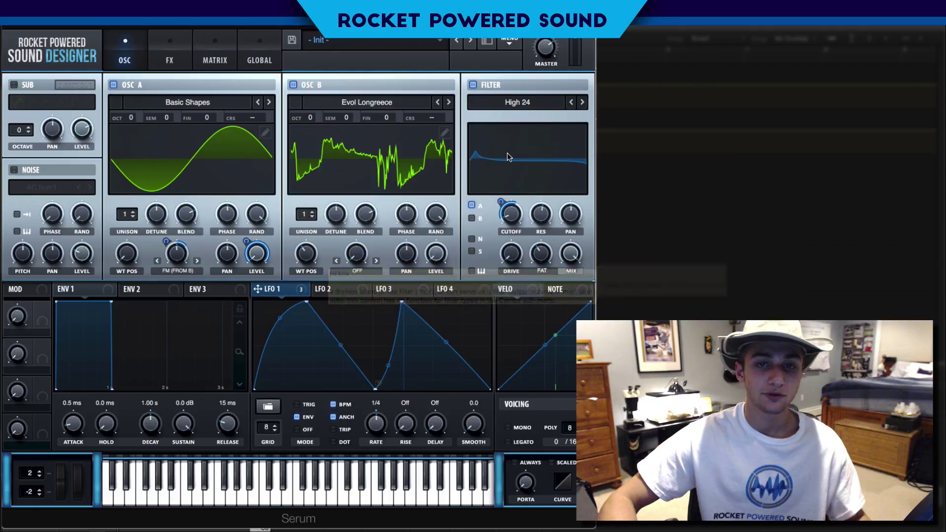
Show the FX page listing effects from Hyper/Dimension through Filter
mouse_move(515, 220)
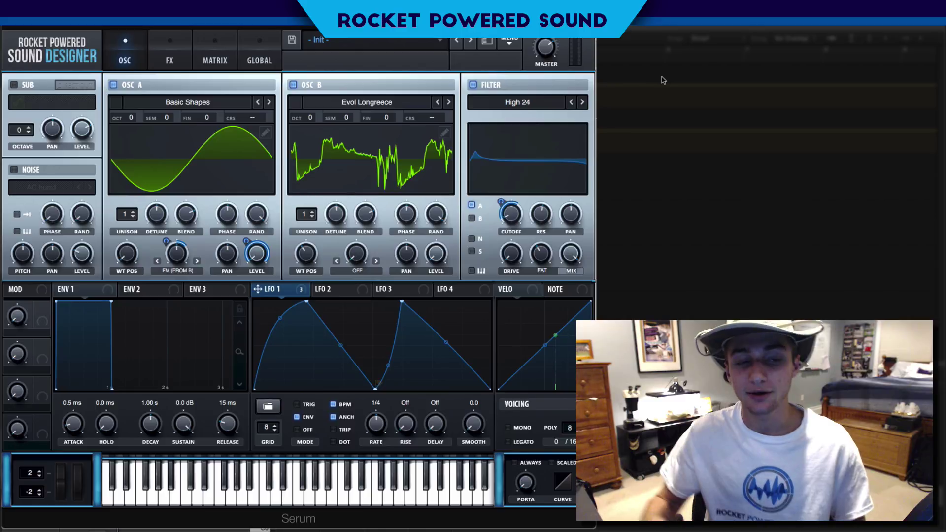
click(174, 57)
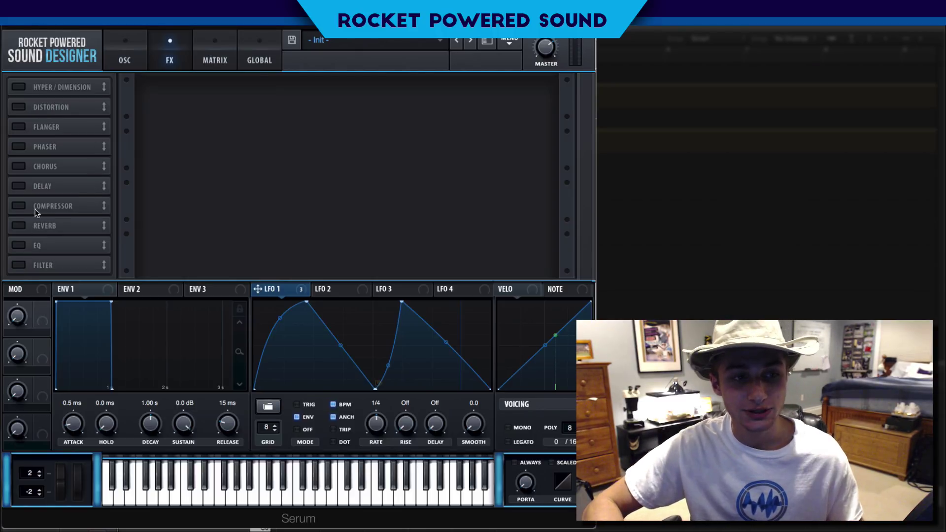
Enable Chorus first in the chain, slow its rate, and set LFO-modulated Delay 1 to 0.4 ms
click(20, 167)
drag(26, 168, 97, 81)
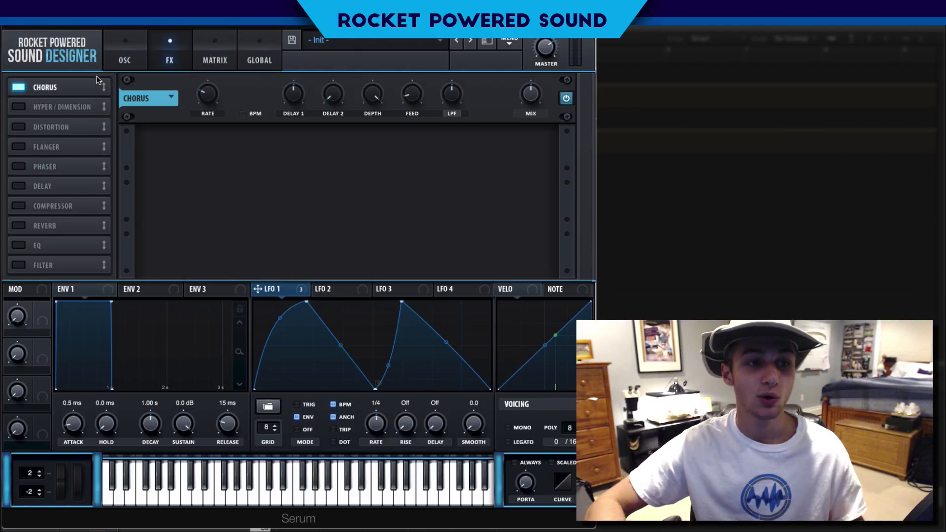
drag(221, 82, 220, 149)
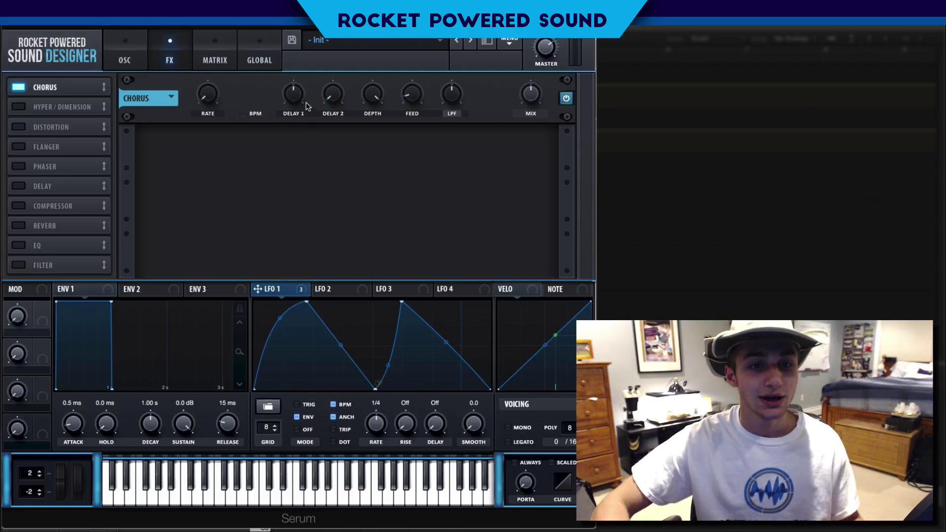
drag(295, 98, 270, 113)
drag(257, 289, 292, 94)
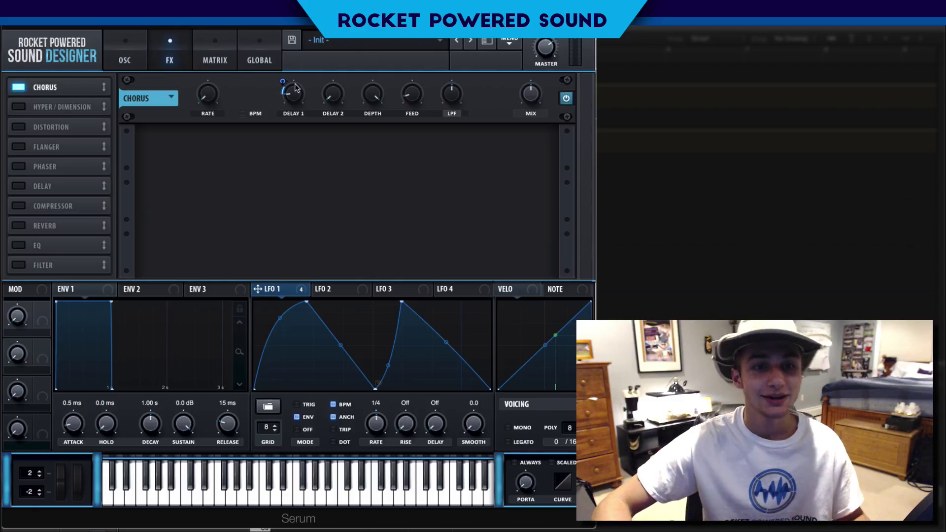
Open the chorus filter to 20000 Hz, set Delay 2 near 8 ms, and LFO-modulated feedback 29%
mouse_move(294, 96)
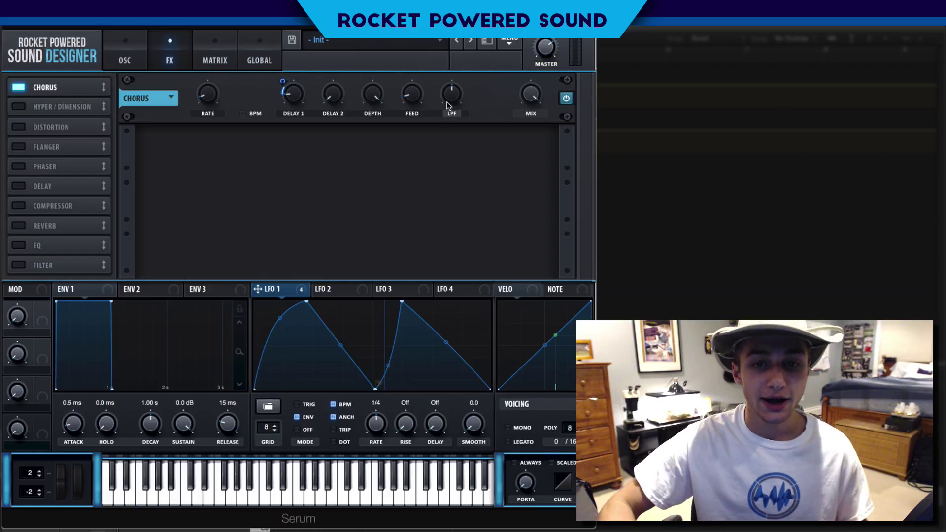
mouse_move(452, 95)
drag(452, 95, 473, 46)
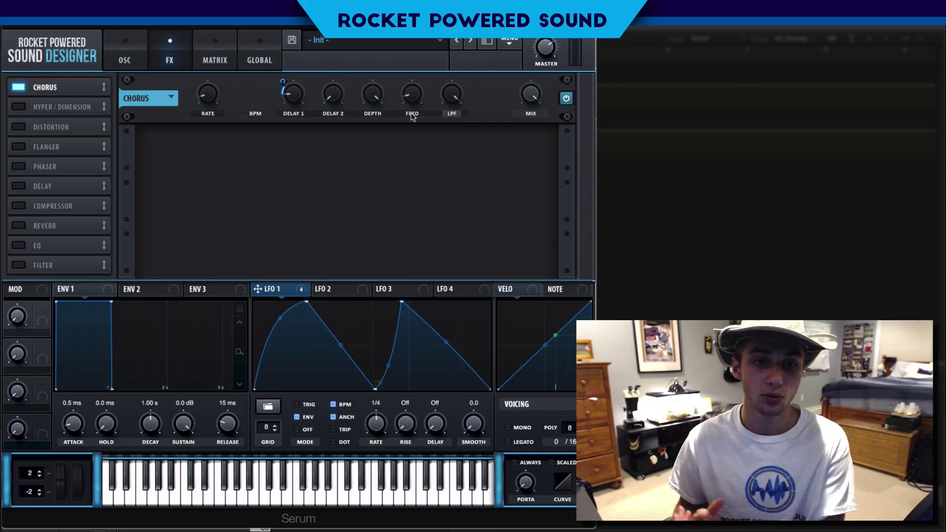
drag(340, 100, 314, 159)
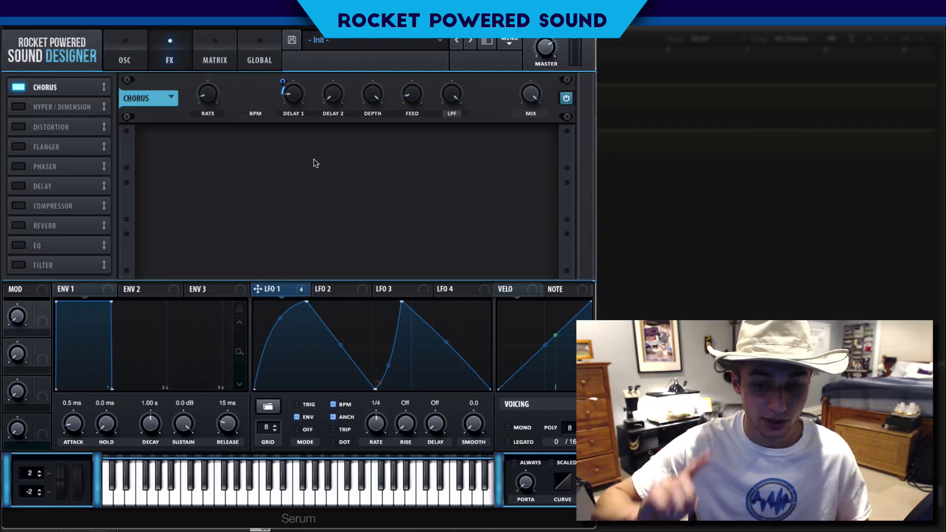
drag(420, 97, 429, 77)
drag(258, 289, 420, 95)
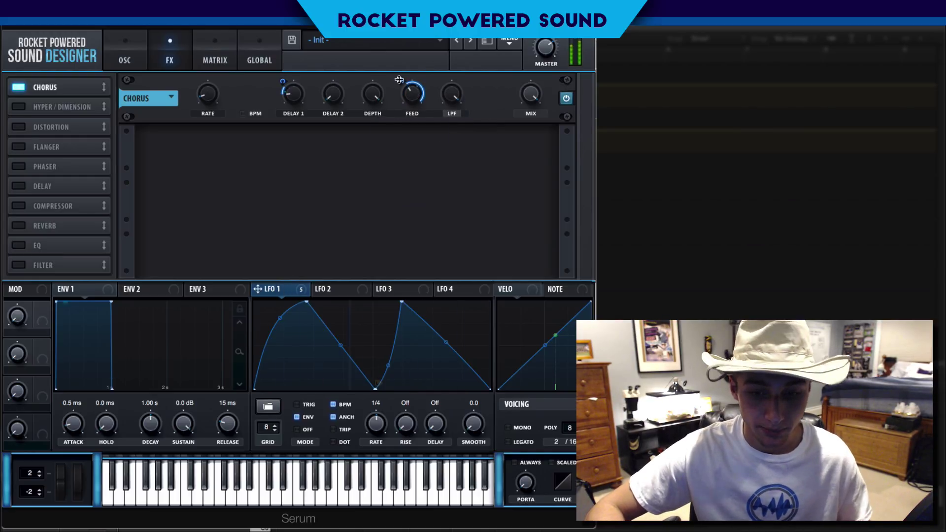
mouse_move(404, 81)
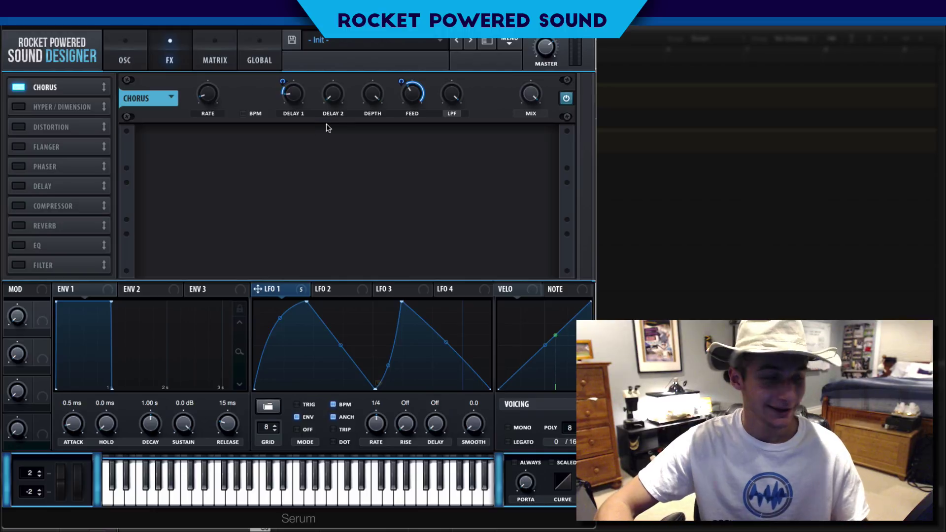
drag(330, 100, 340, 159)
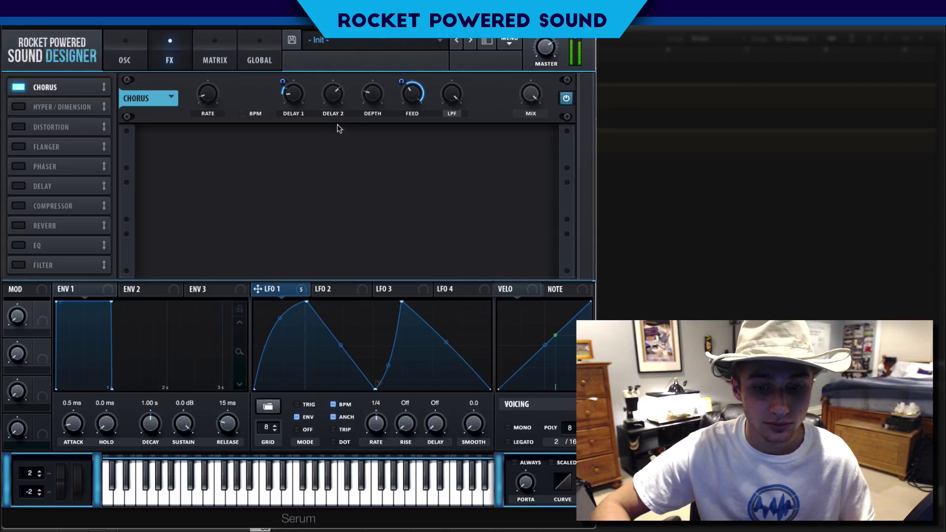
mouse_move(330, 114)
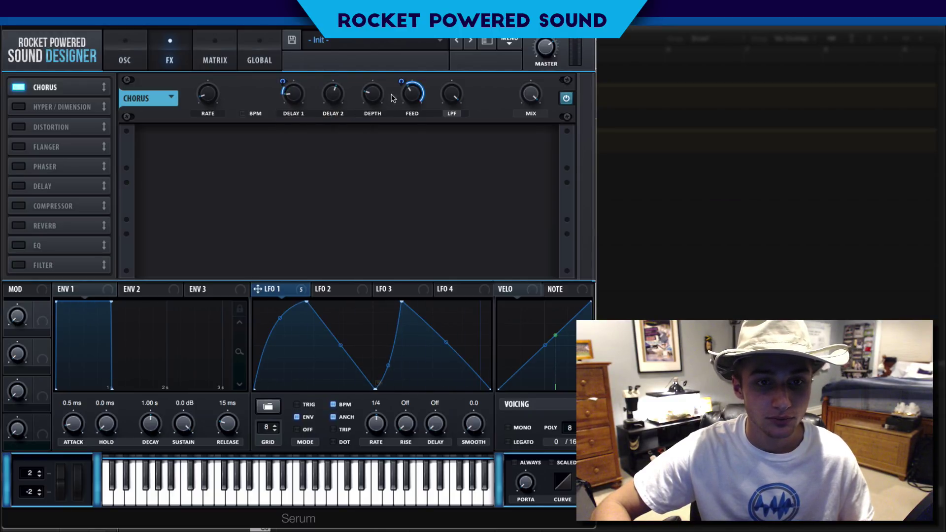
mouse_move(380, 98)
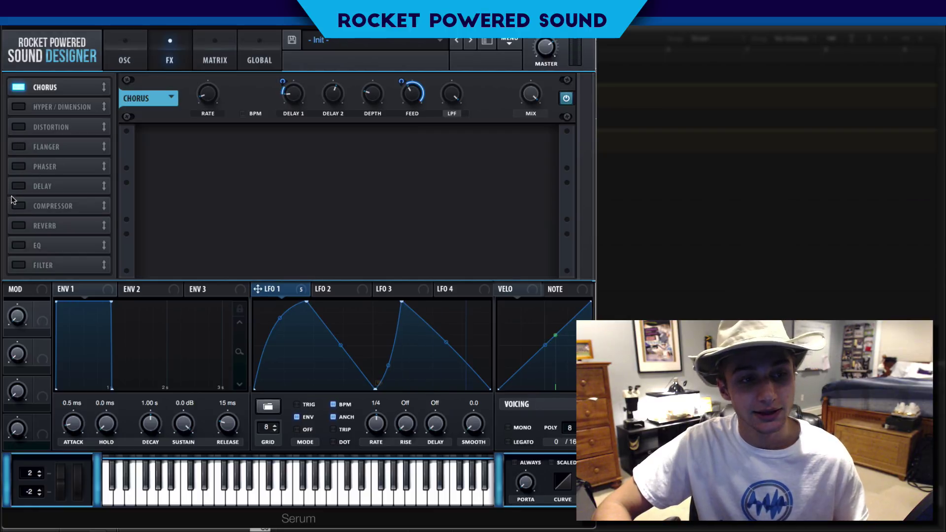
Enable a multiband compressor and the distortion, raising its drive
click(57, 206)
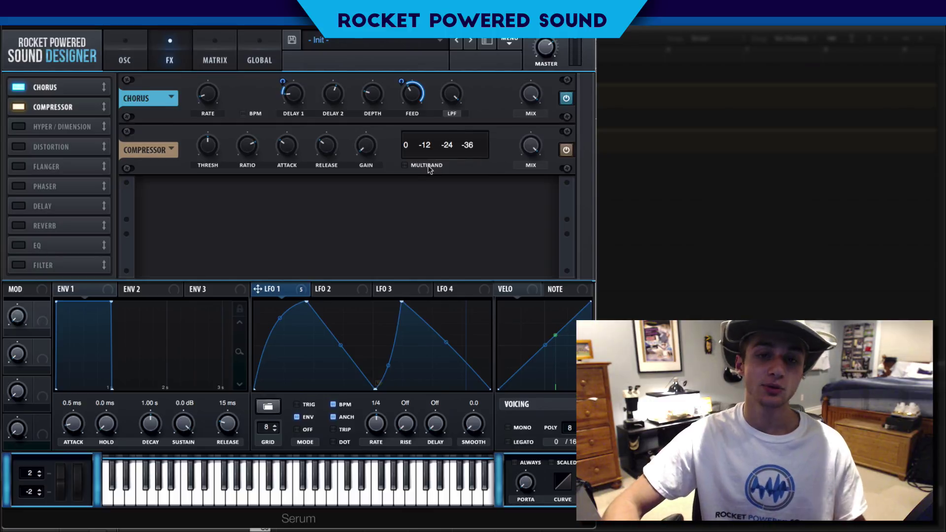
click(404, 166)
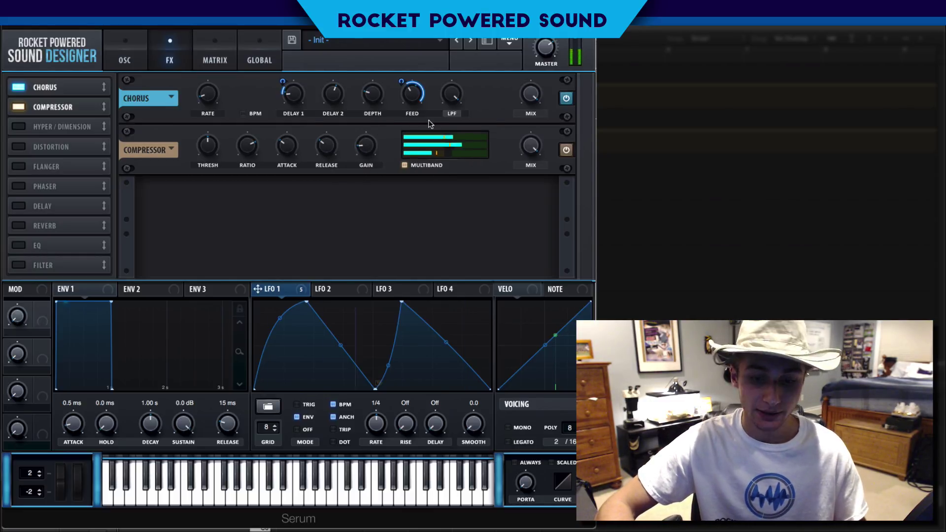
click(19, 146)
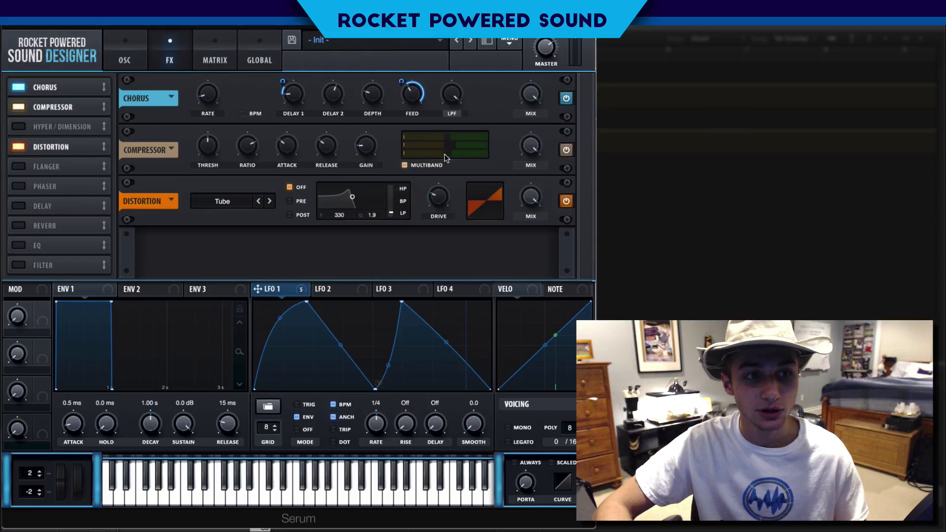
drag(438, 196, 438, 167)
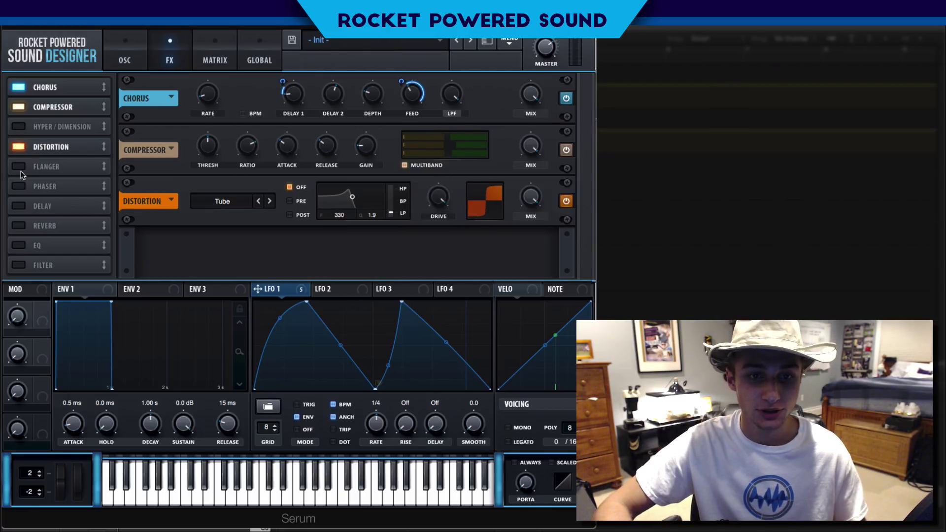
Place the distortion right after the compressor and set its type to HardClip
drag(68, 154, 77, 122)
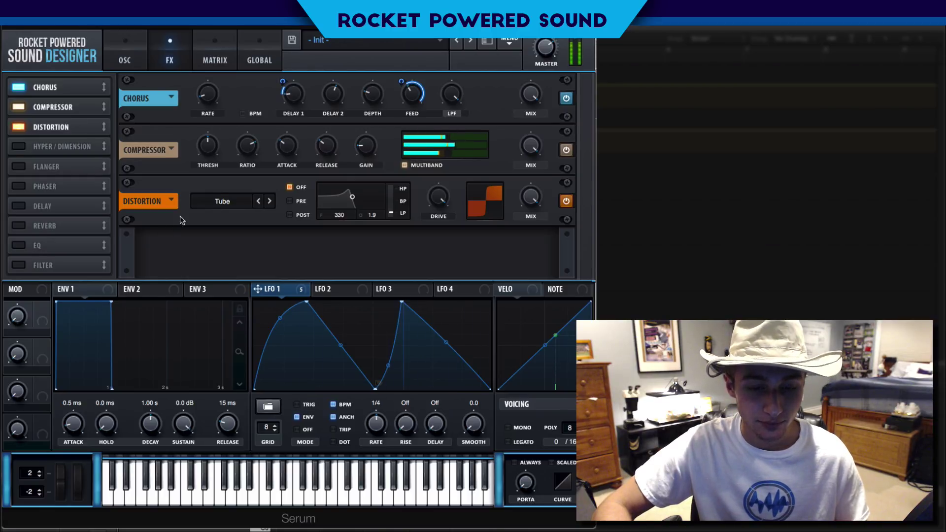
click(238, 202)
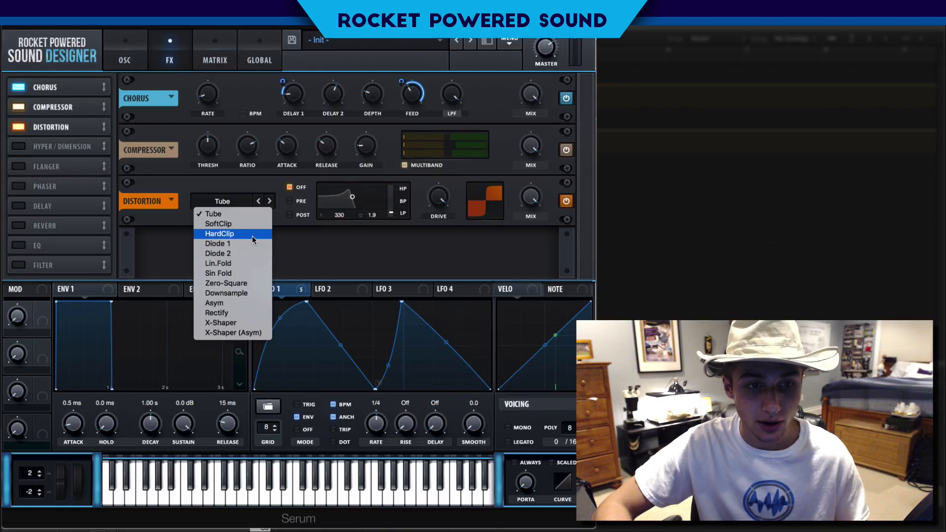
click(252, 235)
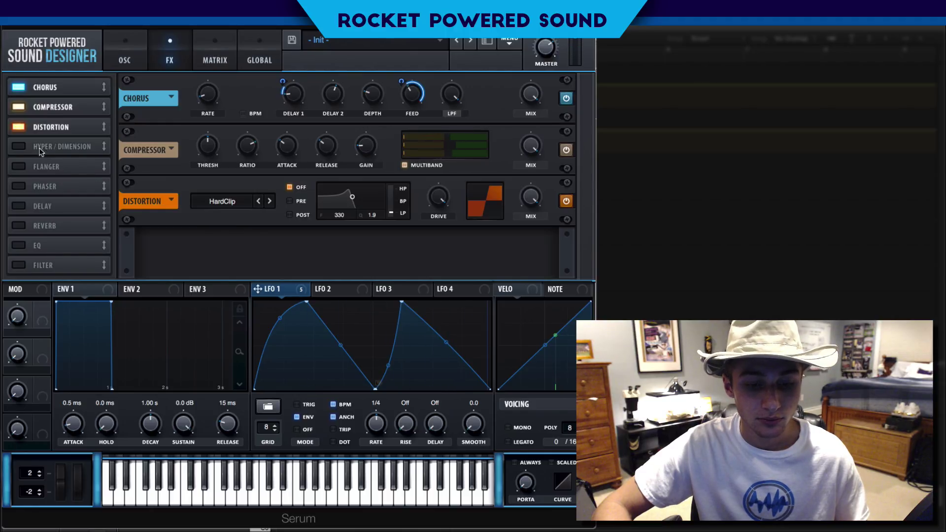
Enable a Filter effect, move it fourth after distortion, and set its type to Phs 48+
click(20, 264)
drag(30, 265, 88, 138)
click(225, 252)
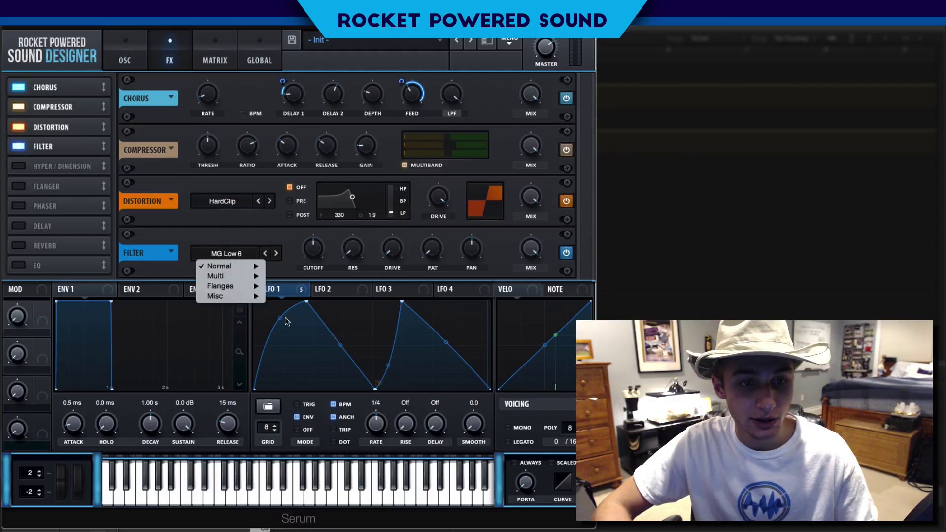
mouse_move(241, 286)
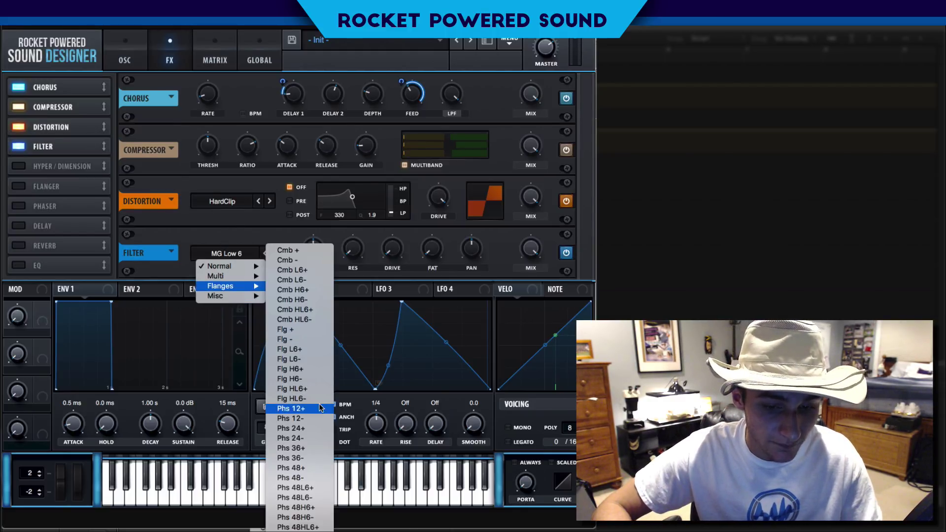
click(301, 448)
click(277, 252)
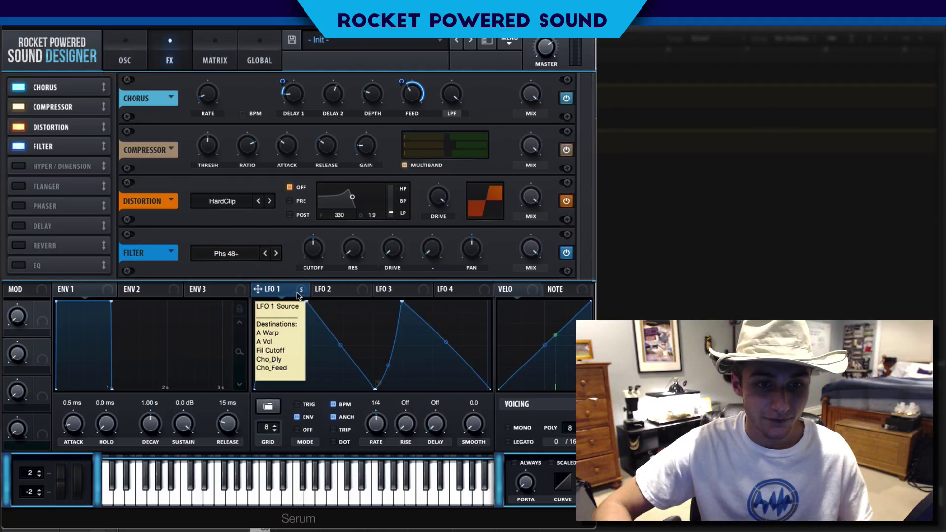
Route LFO 1 to the filter cutoff with a negative amount, then A/B the effect
drag(258, 289, 304, 239)
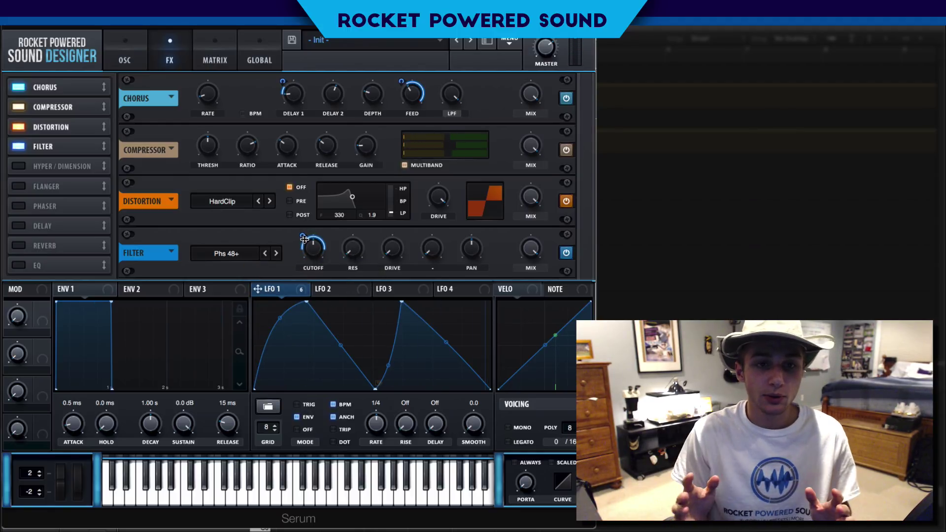
right_click(304, 239)
click(325, 260)
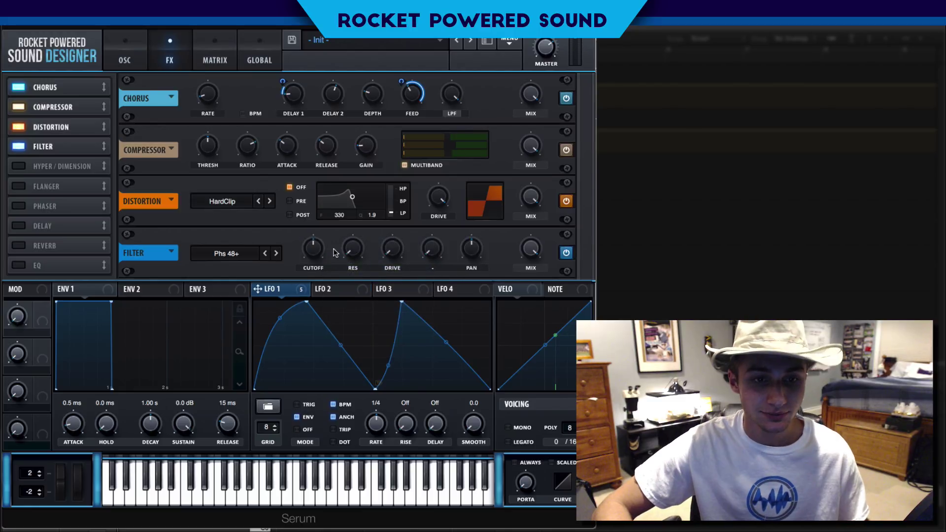
drag(308, 258, 307, 257)
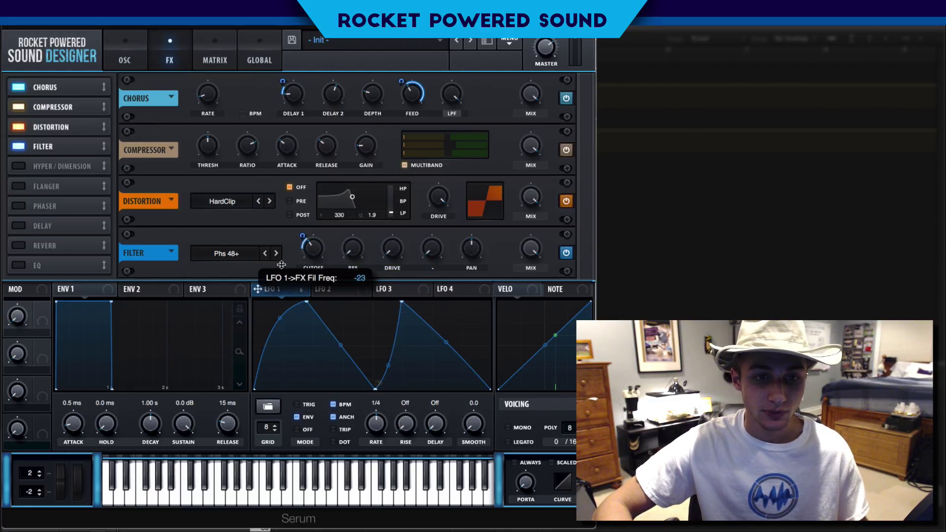
drag(301, 236, 299, 236)
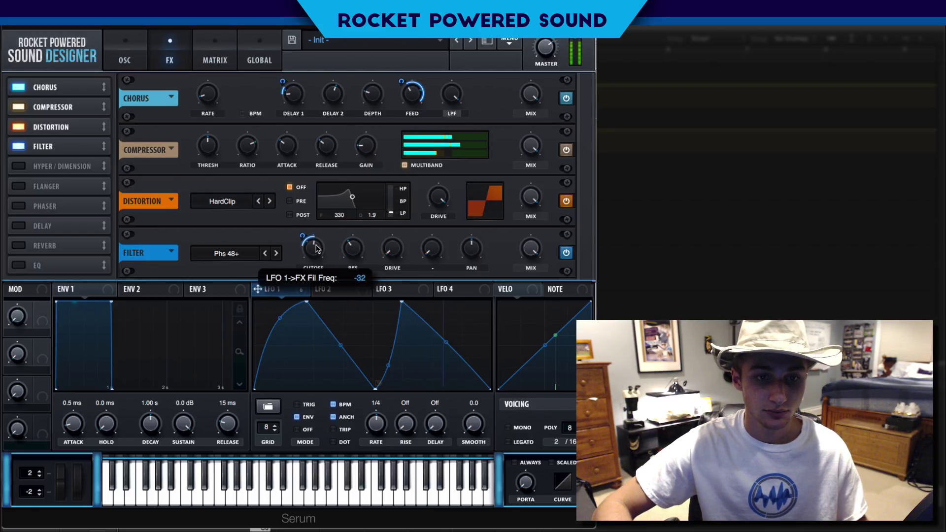
drag(304, 236, 308, 237)
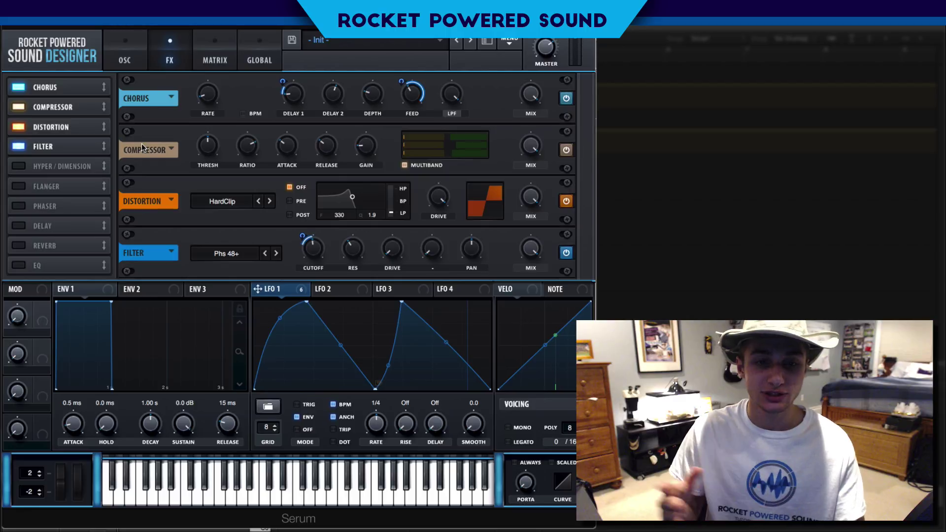
click(18, 147)
click(18, 147)
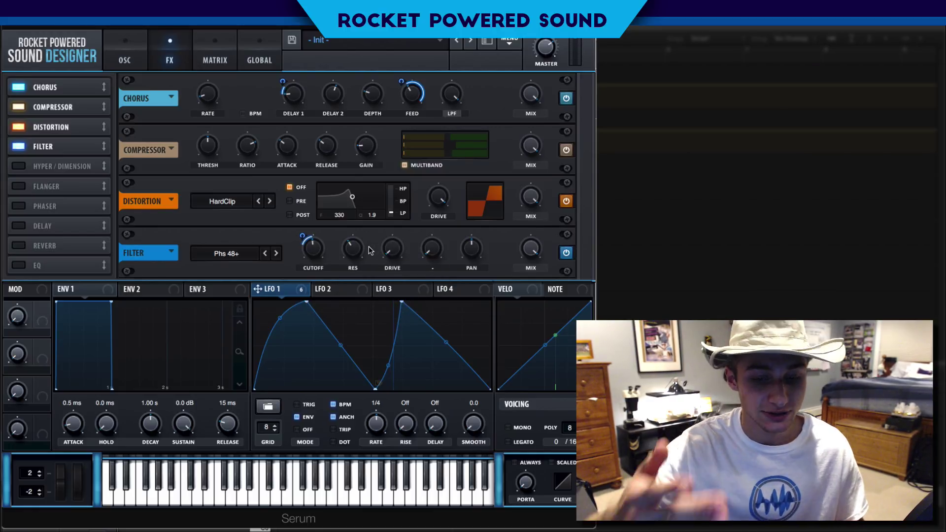
Enable Hyper/Dimension, lower Dimension size to about 9%, and adjust its mix
click(22, 172)
scroll(587, 176, down, 2)
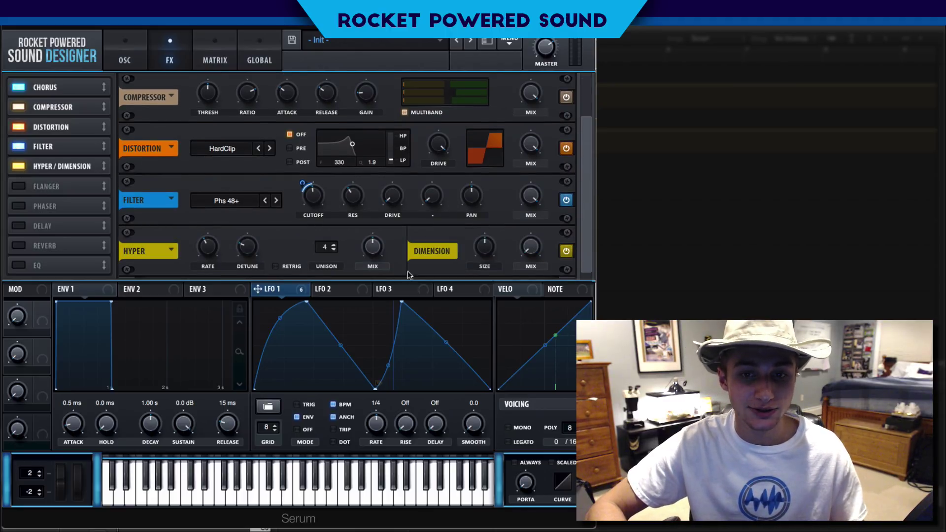
mouse_move(370, 259)
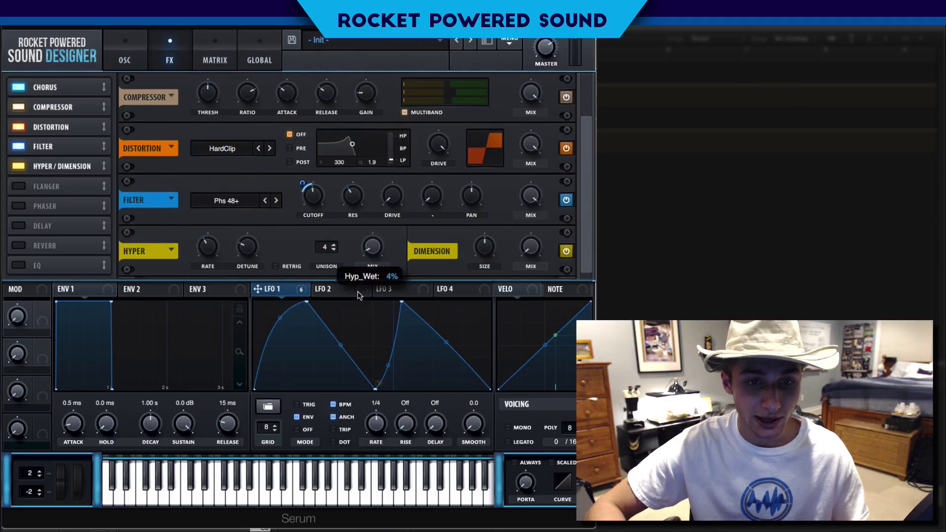
drag(490, 250, 480, 284)
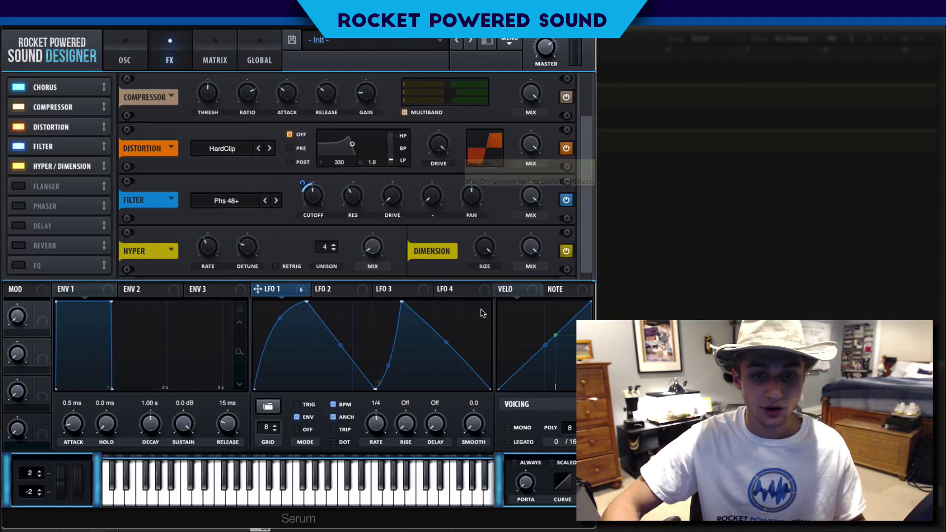
drag(493, 244, 468, 347)
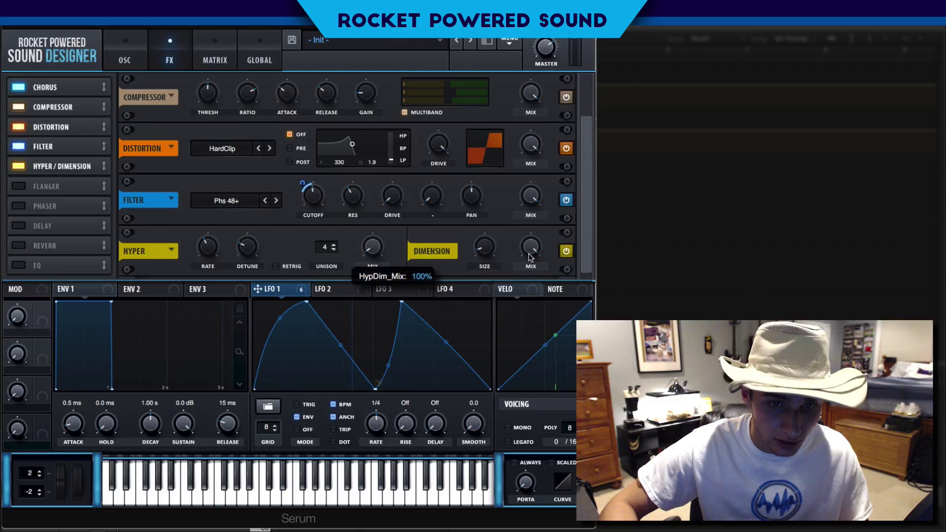
drag(530, 246, 507, 306)
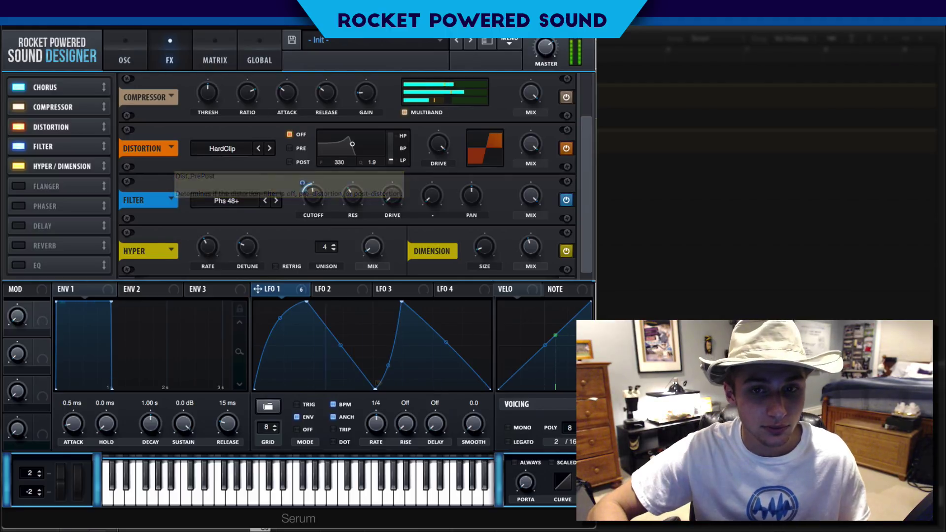
Increase the chorus depth slightly and adjust its delay time
scroll(537, 144, up, 3)
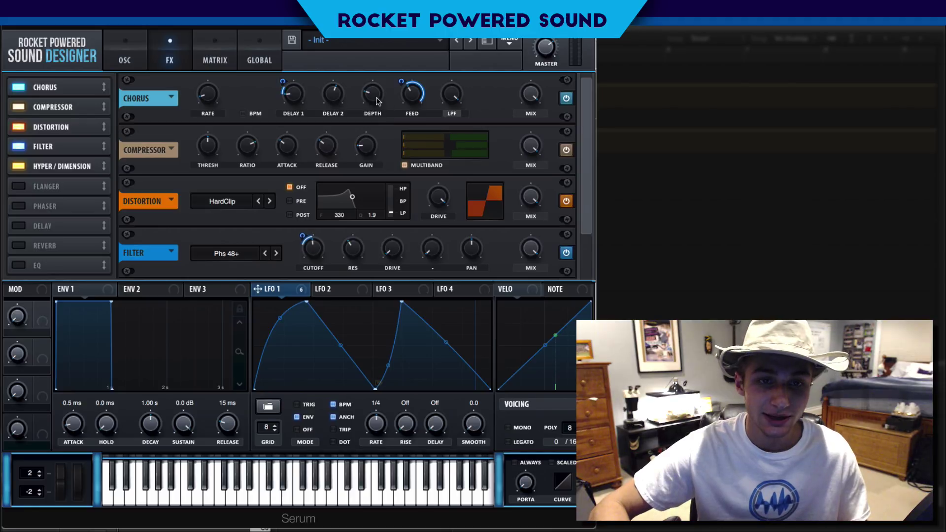
mouse_move(377, 100)
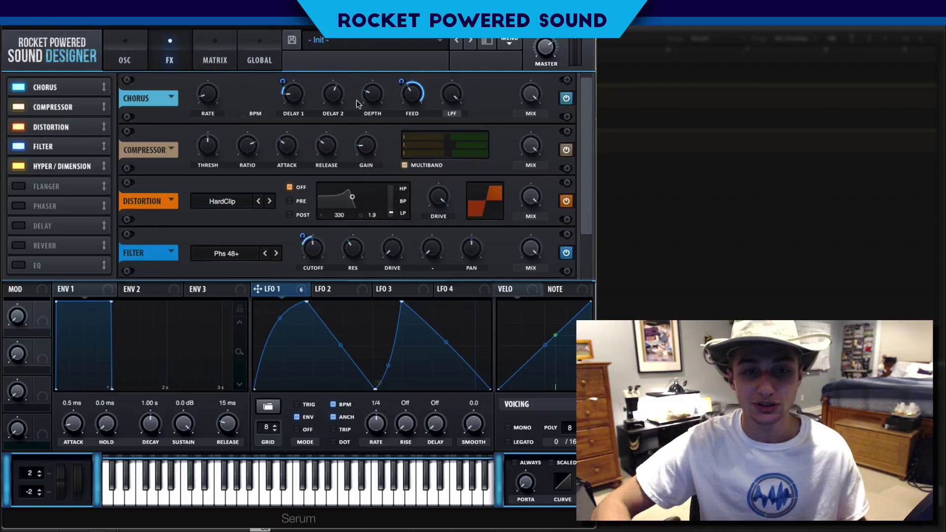
drag(378, 99, 376, 91)
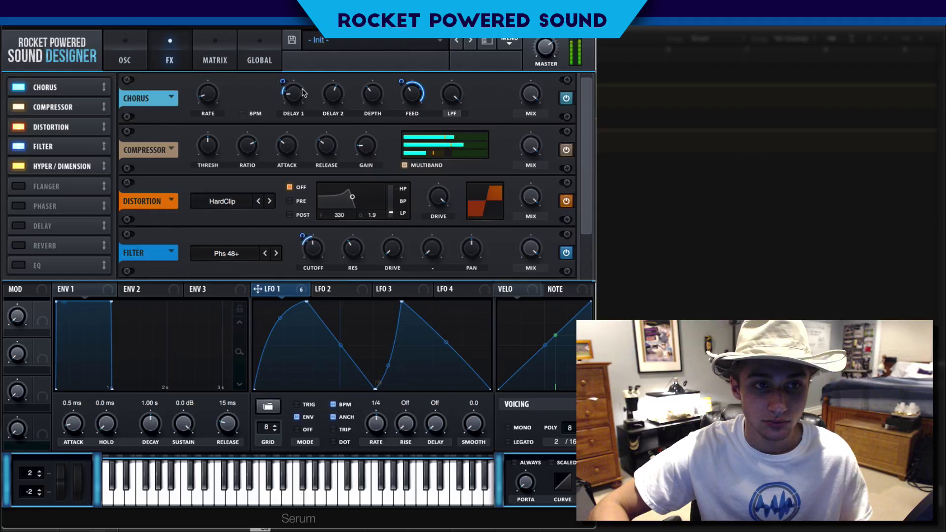
mouse_move(301, 91)
drag(301, 92, 302, 93)
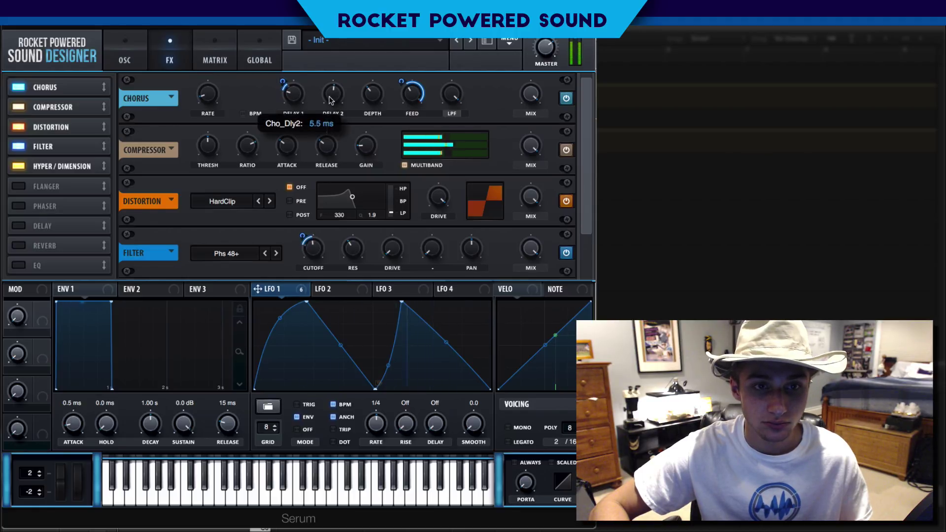
Change LFO 1's rate to 1/2
click(123, 60)
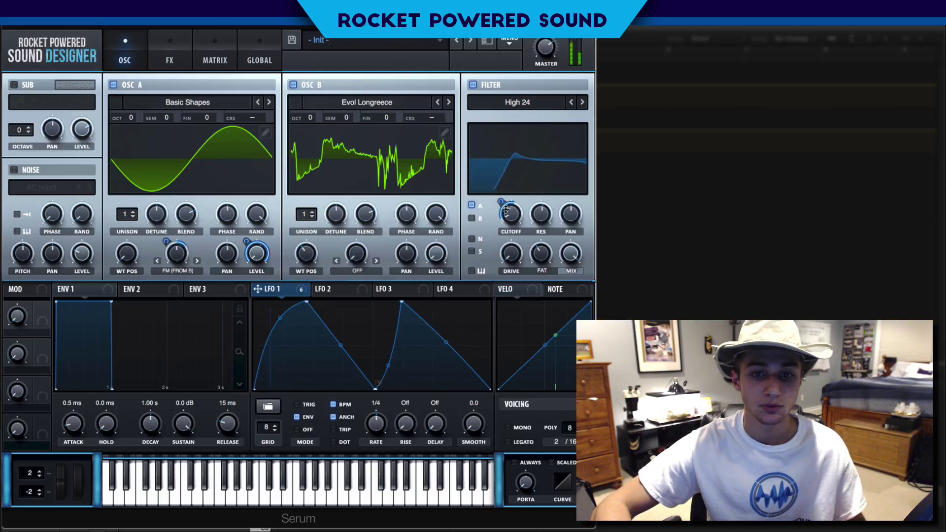
mouse_move(518, 206)
click(167, 47)
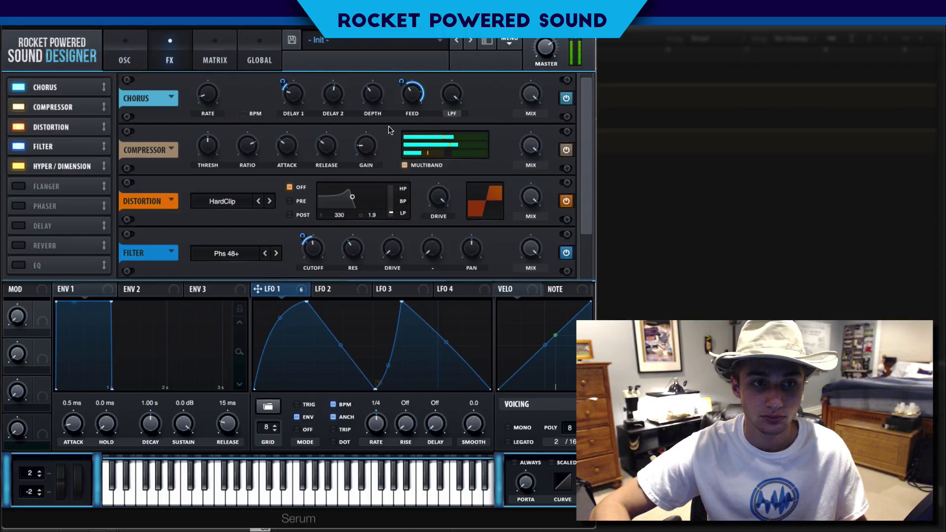
mouse_move(370, 98)
drag(376, 425, 372, 430)
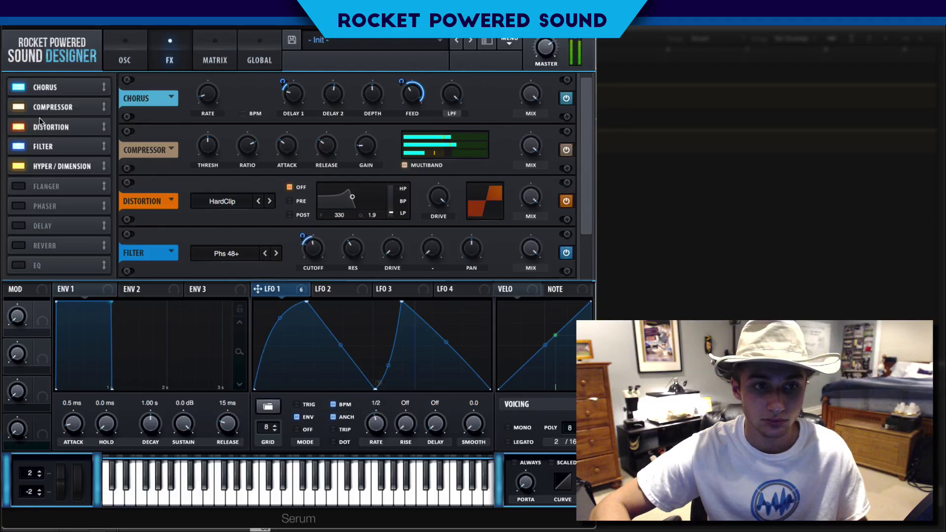
click(125, 60)
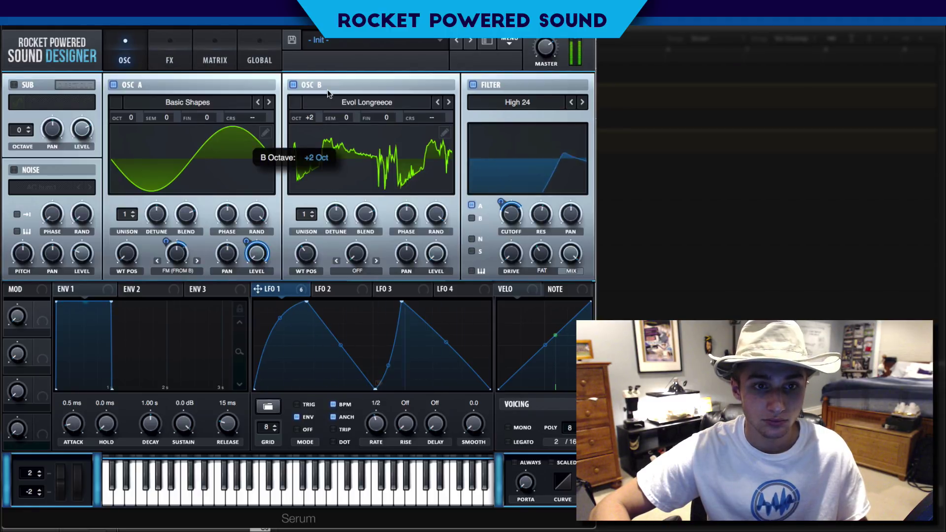